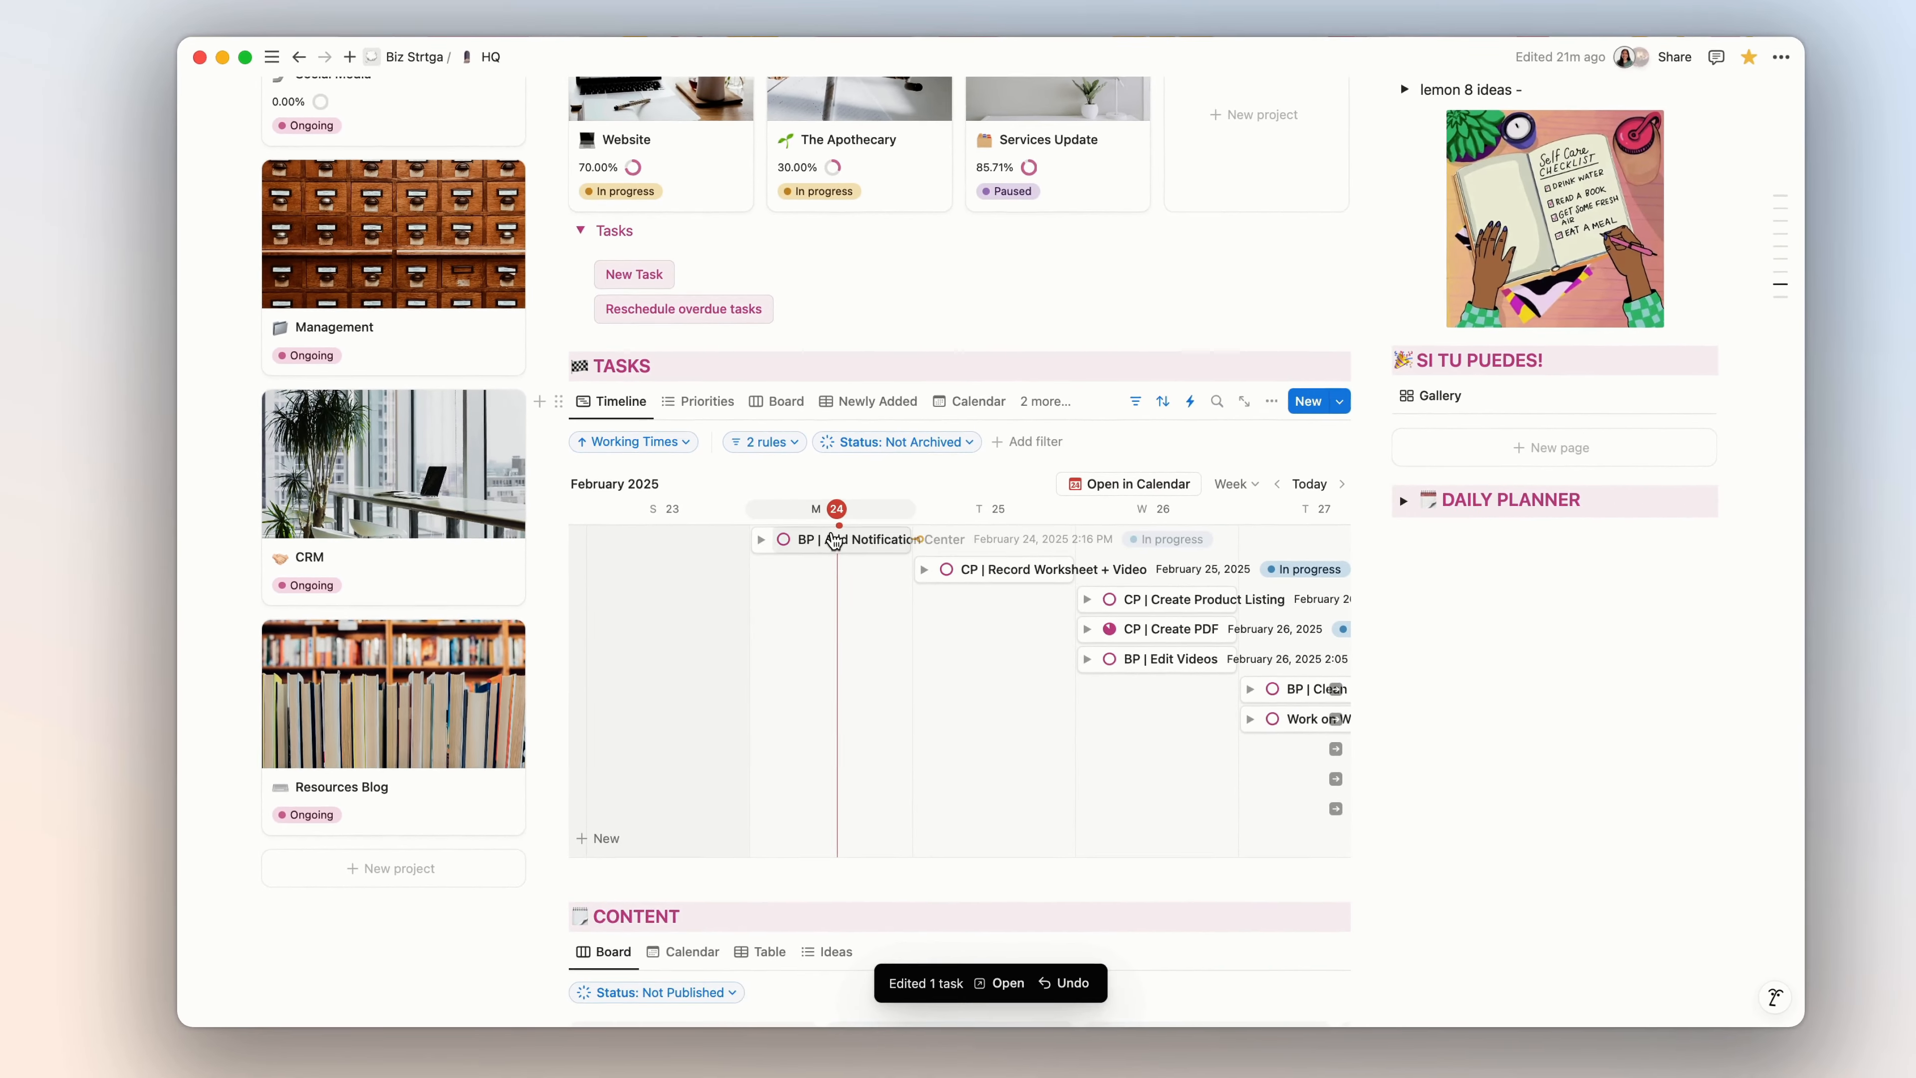
Step: Open the BP | Add Notification Center task with its full property list and push its date back 3 days twice, to March 2, 2025
{"action": "left_click", "coordinate": [844, 556]}
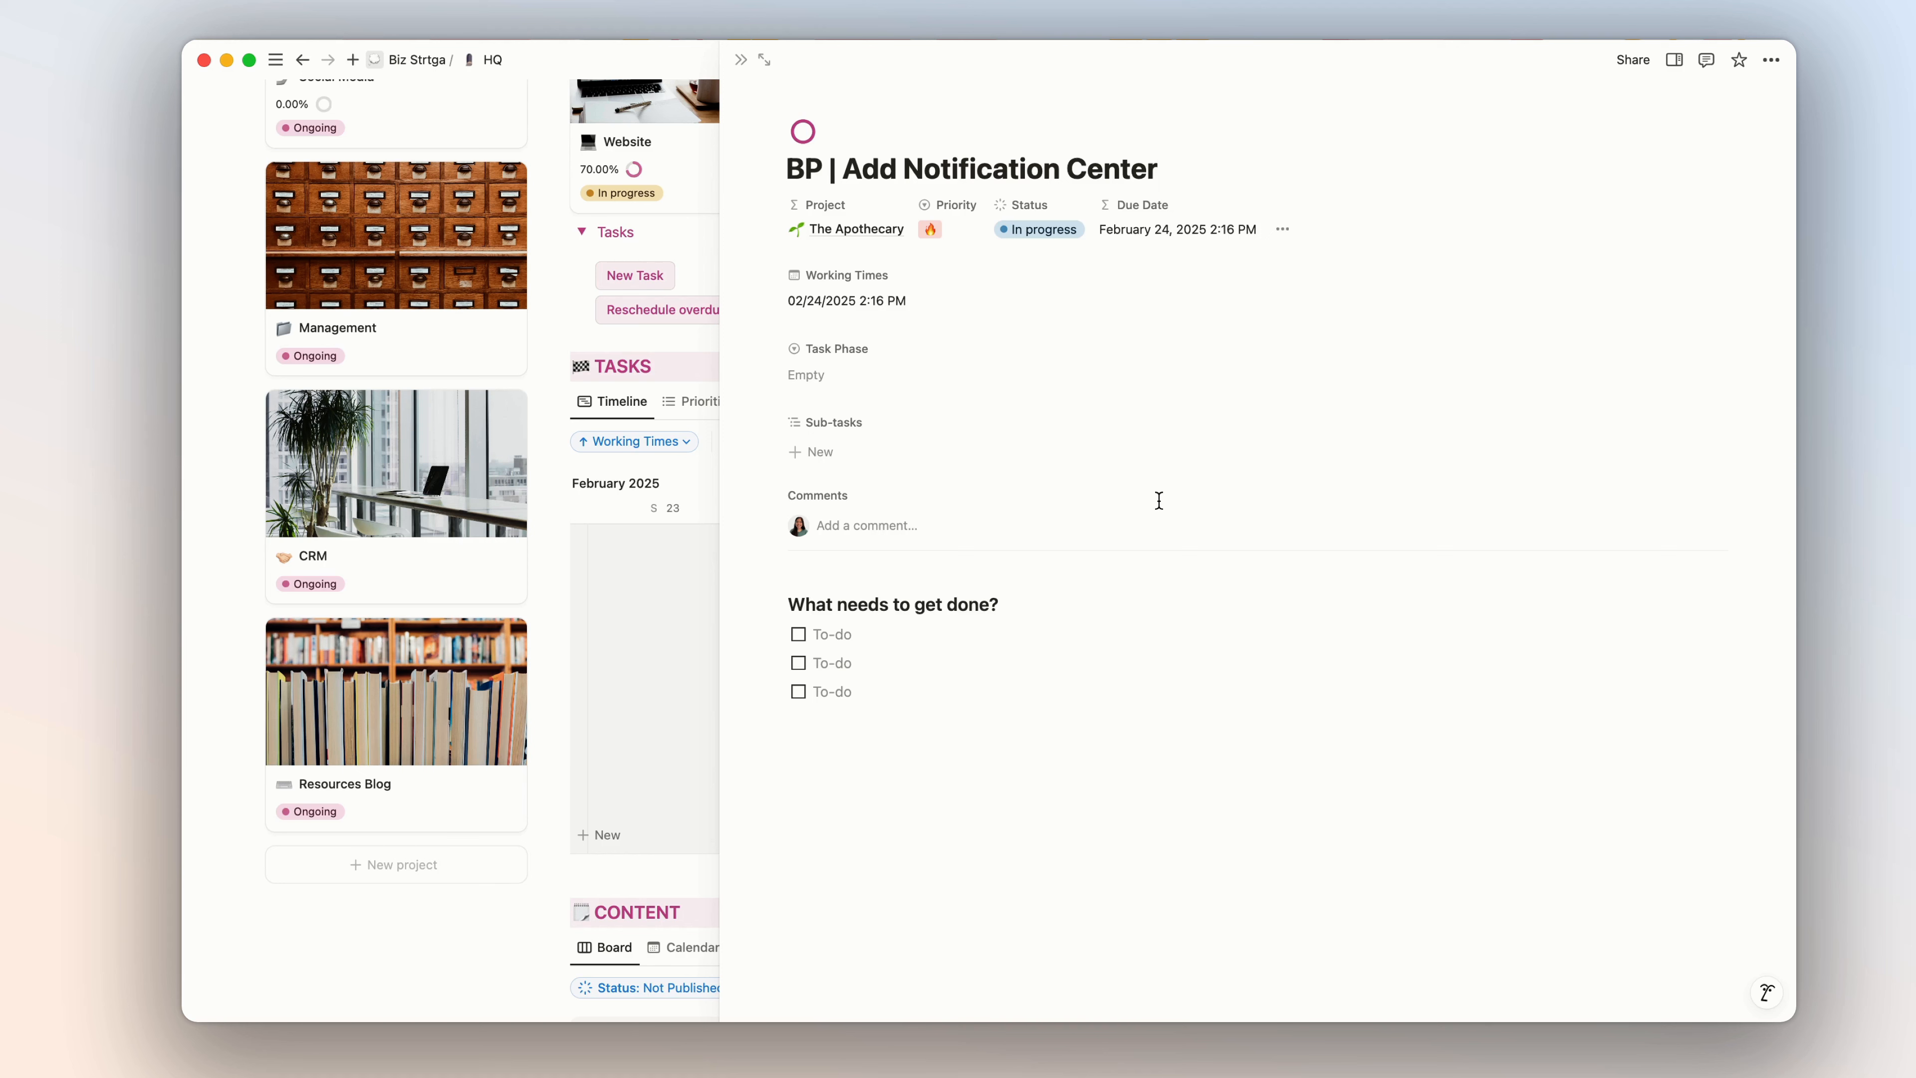
{"action": "left_click", "coordinate": [1285, 230]}
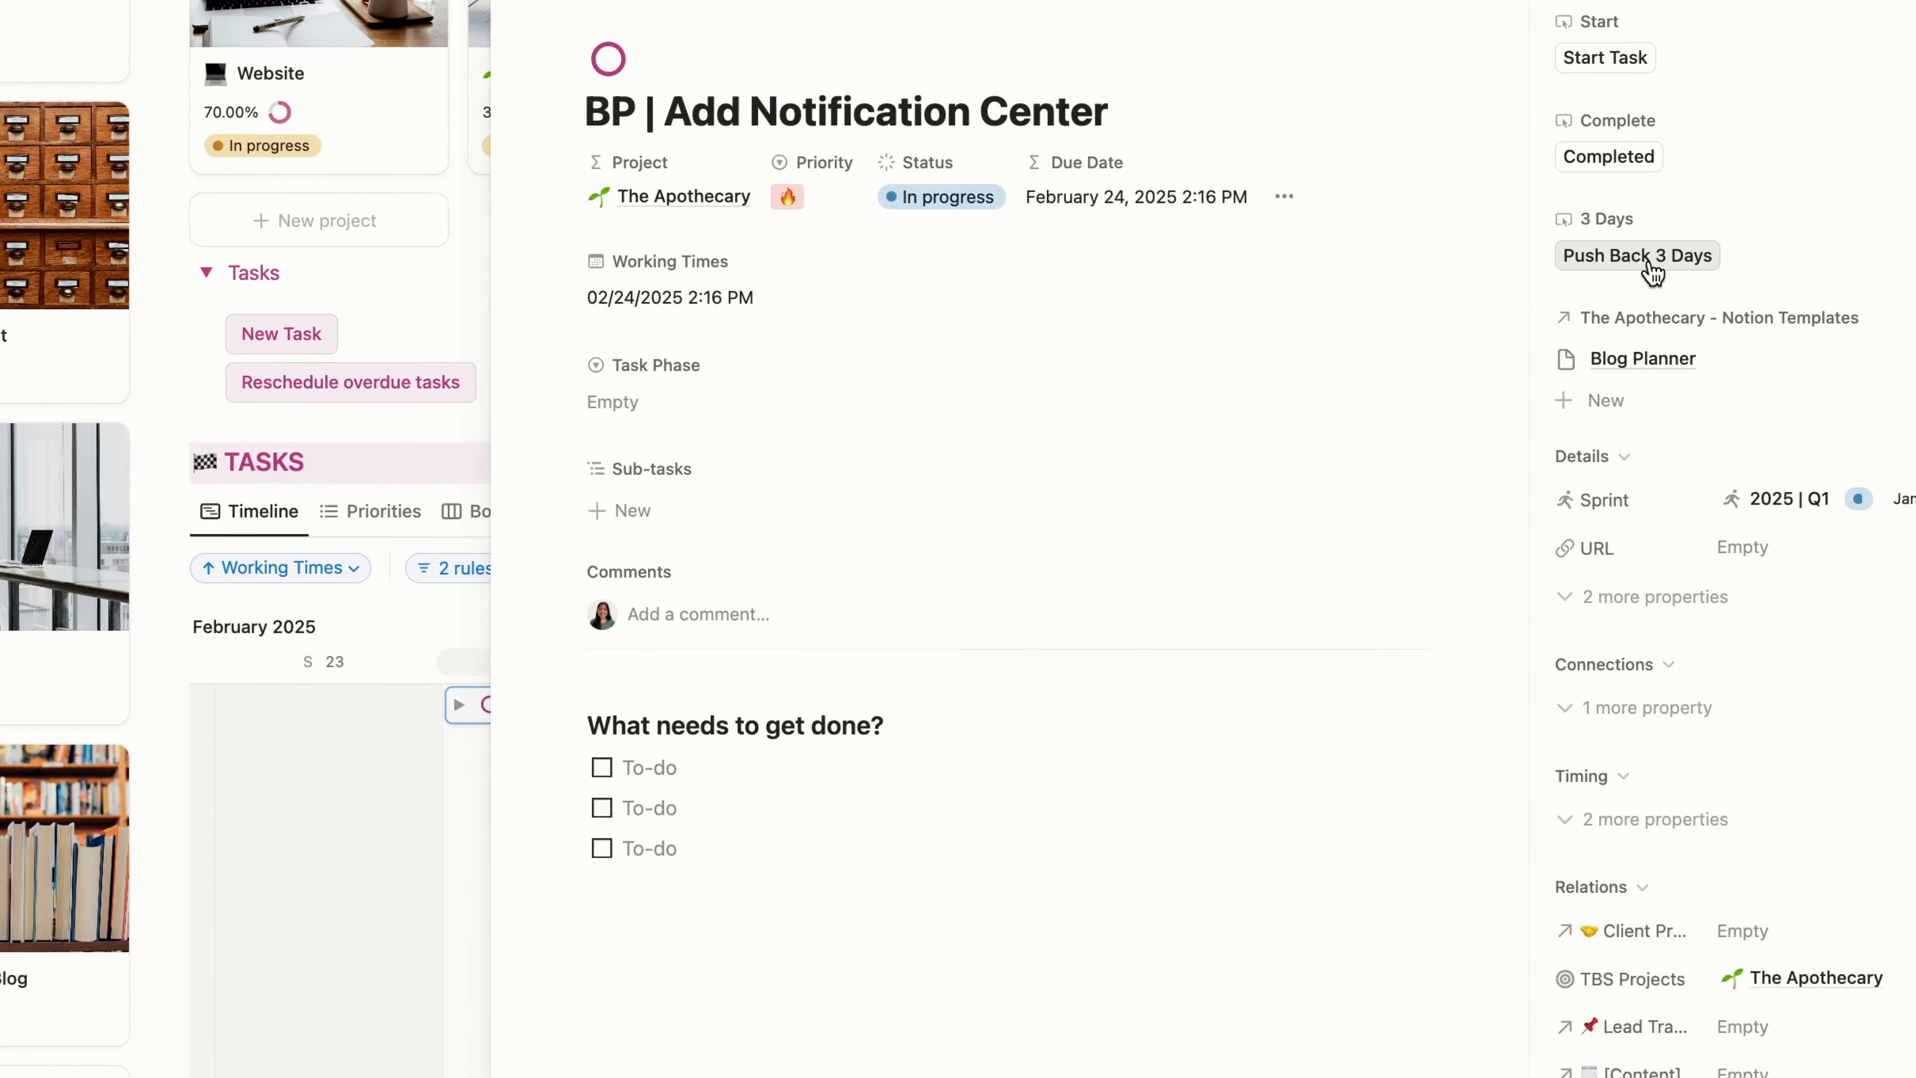
{"action": "left_click", "coordinate": [1531, 278]}
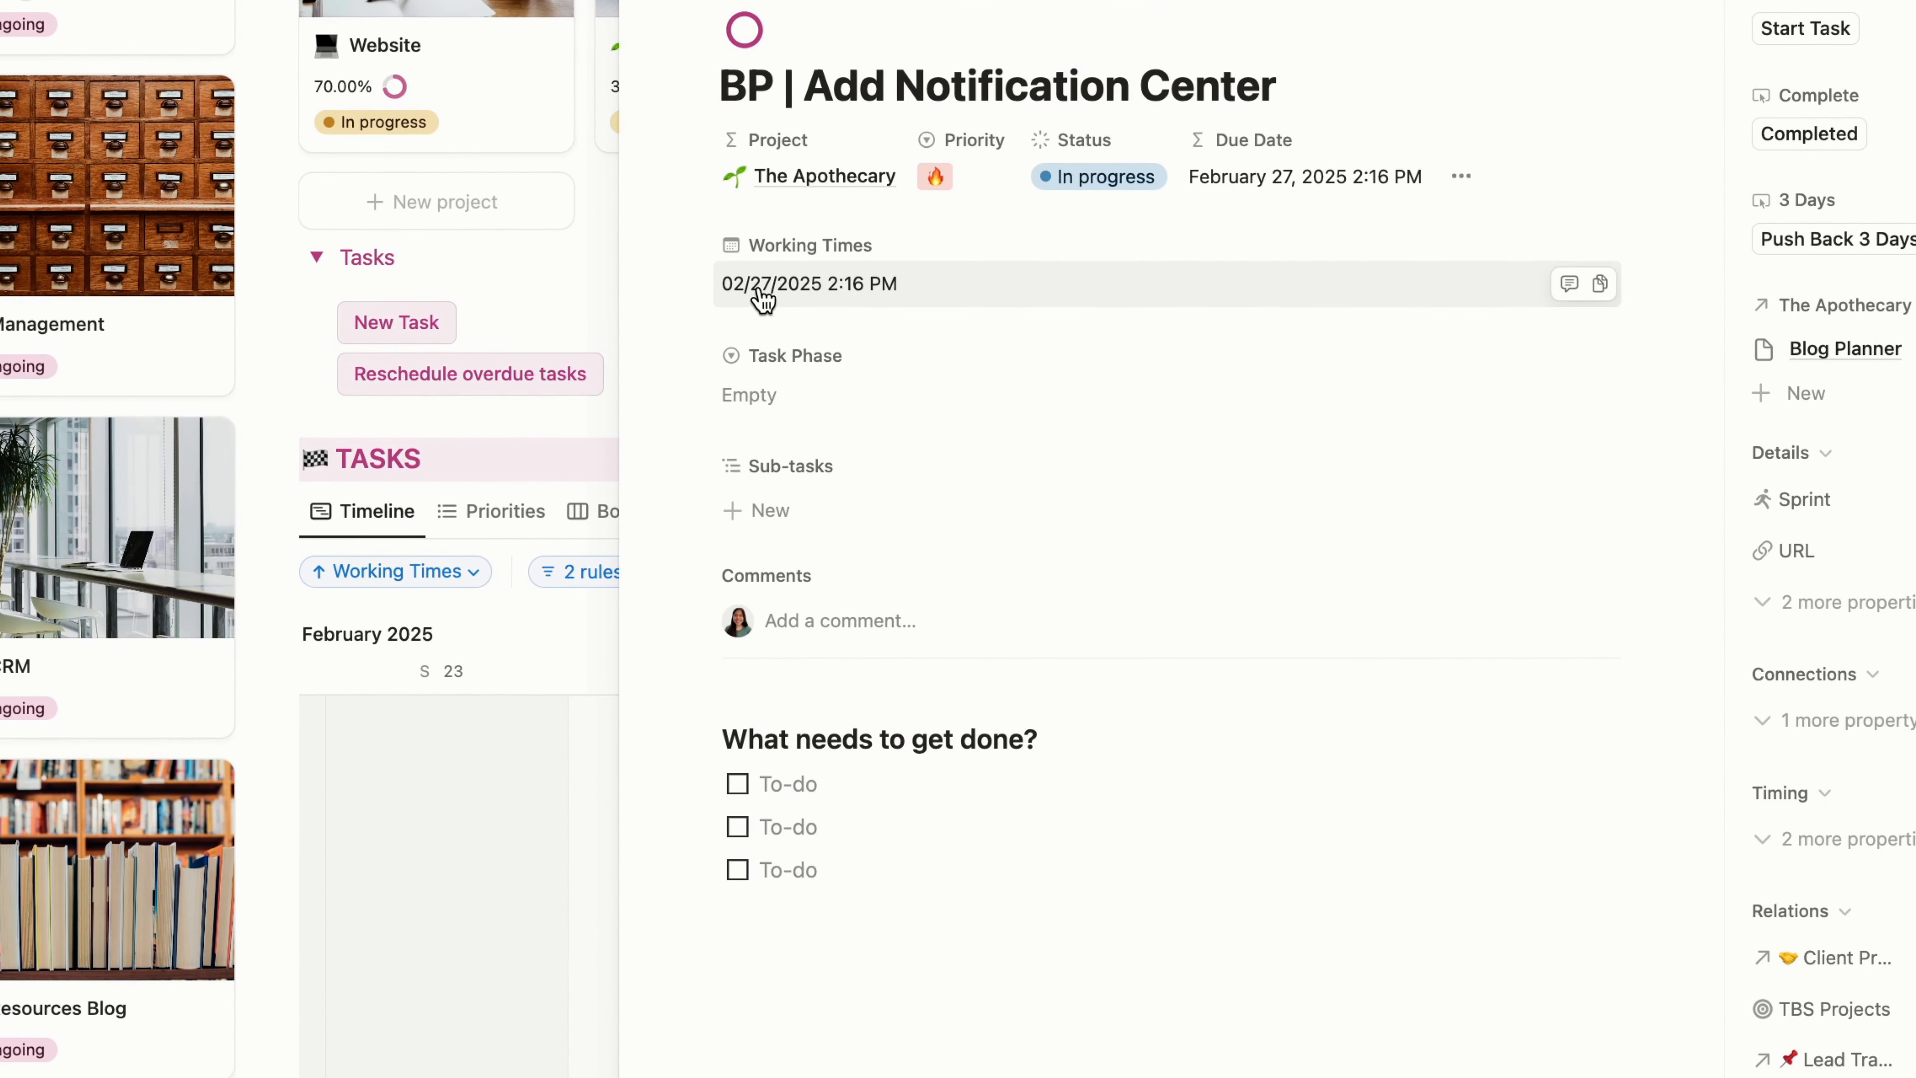
{"action": "left_click", "coordinate": [1765, 240]}
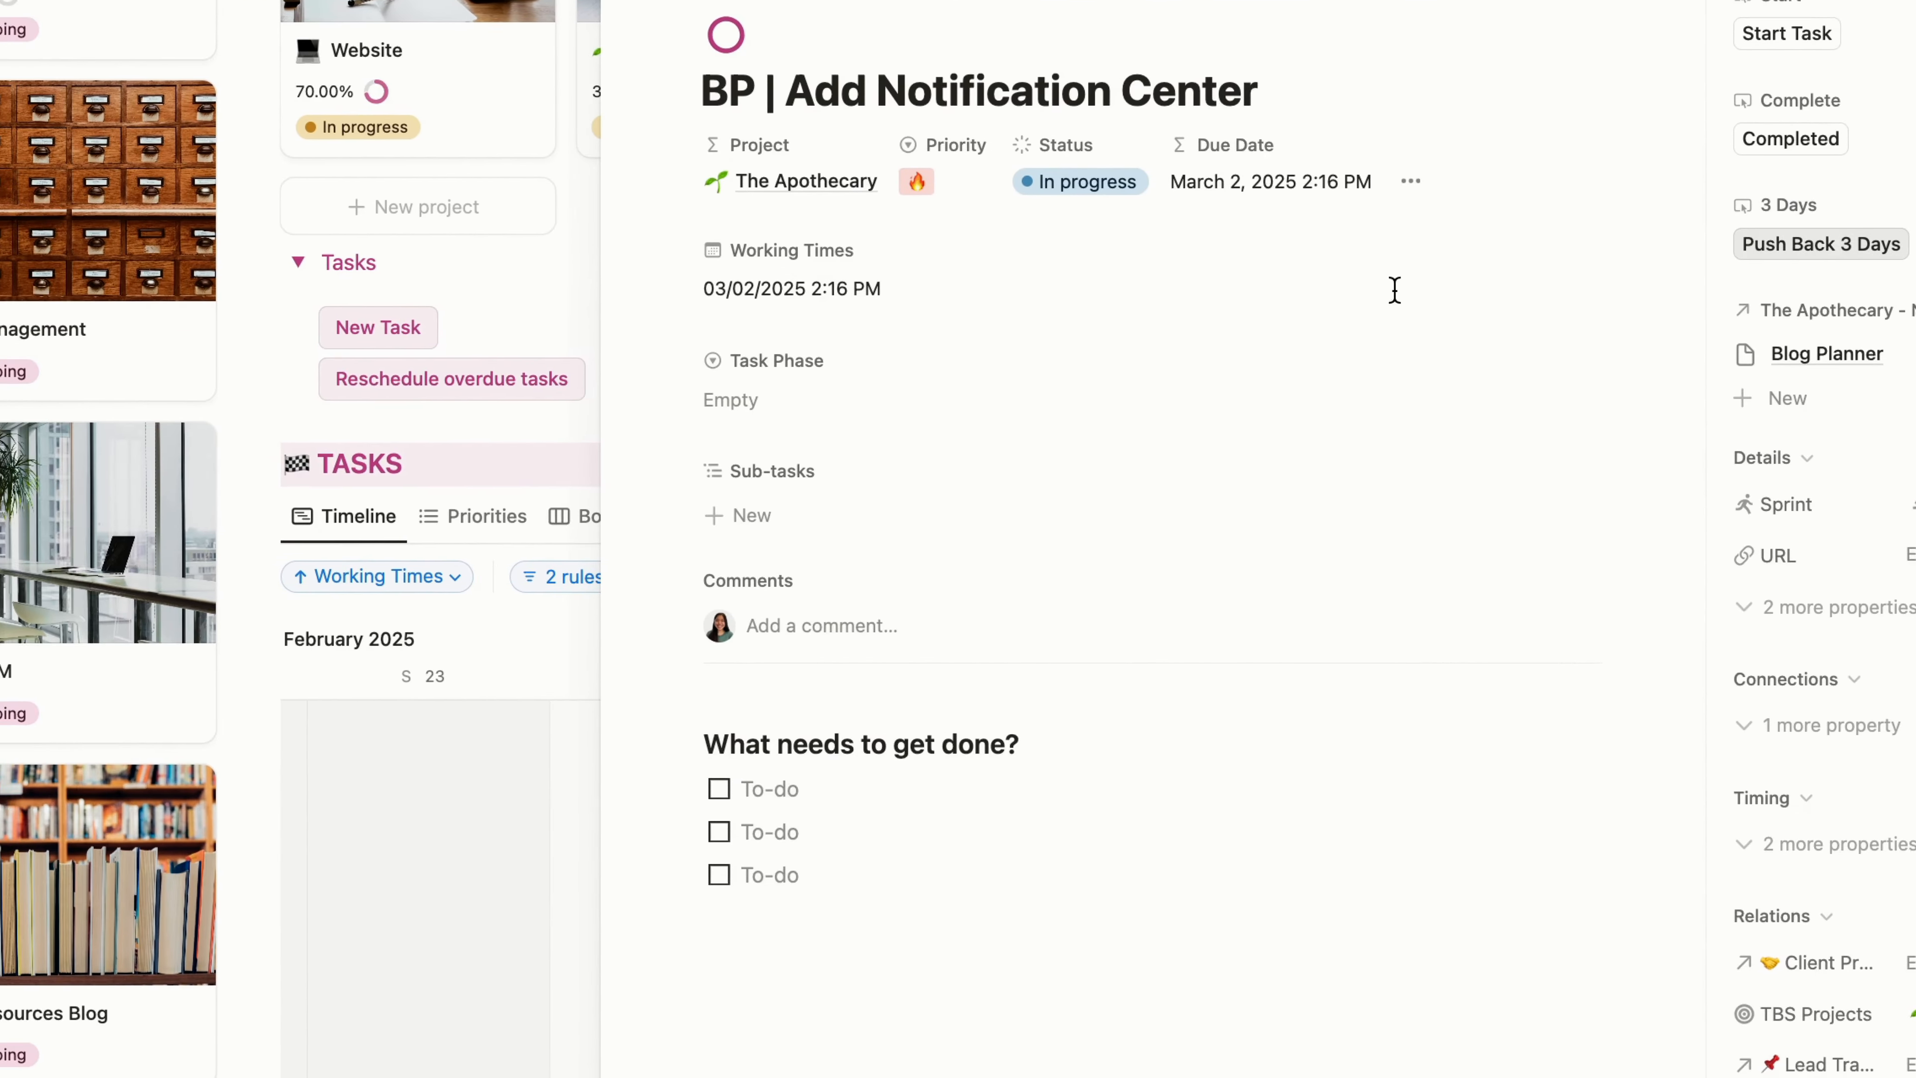
Step: Give Working Times an end date with the range 02/23/2025 to 03/02/2025, and push the end back 3 days twice
{"action": "left_click", "coordinate": [807, 292]}
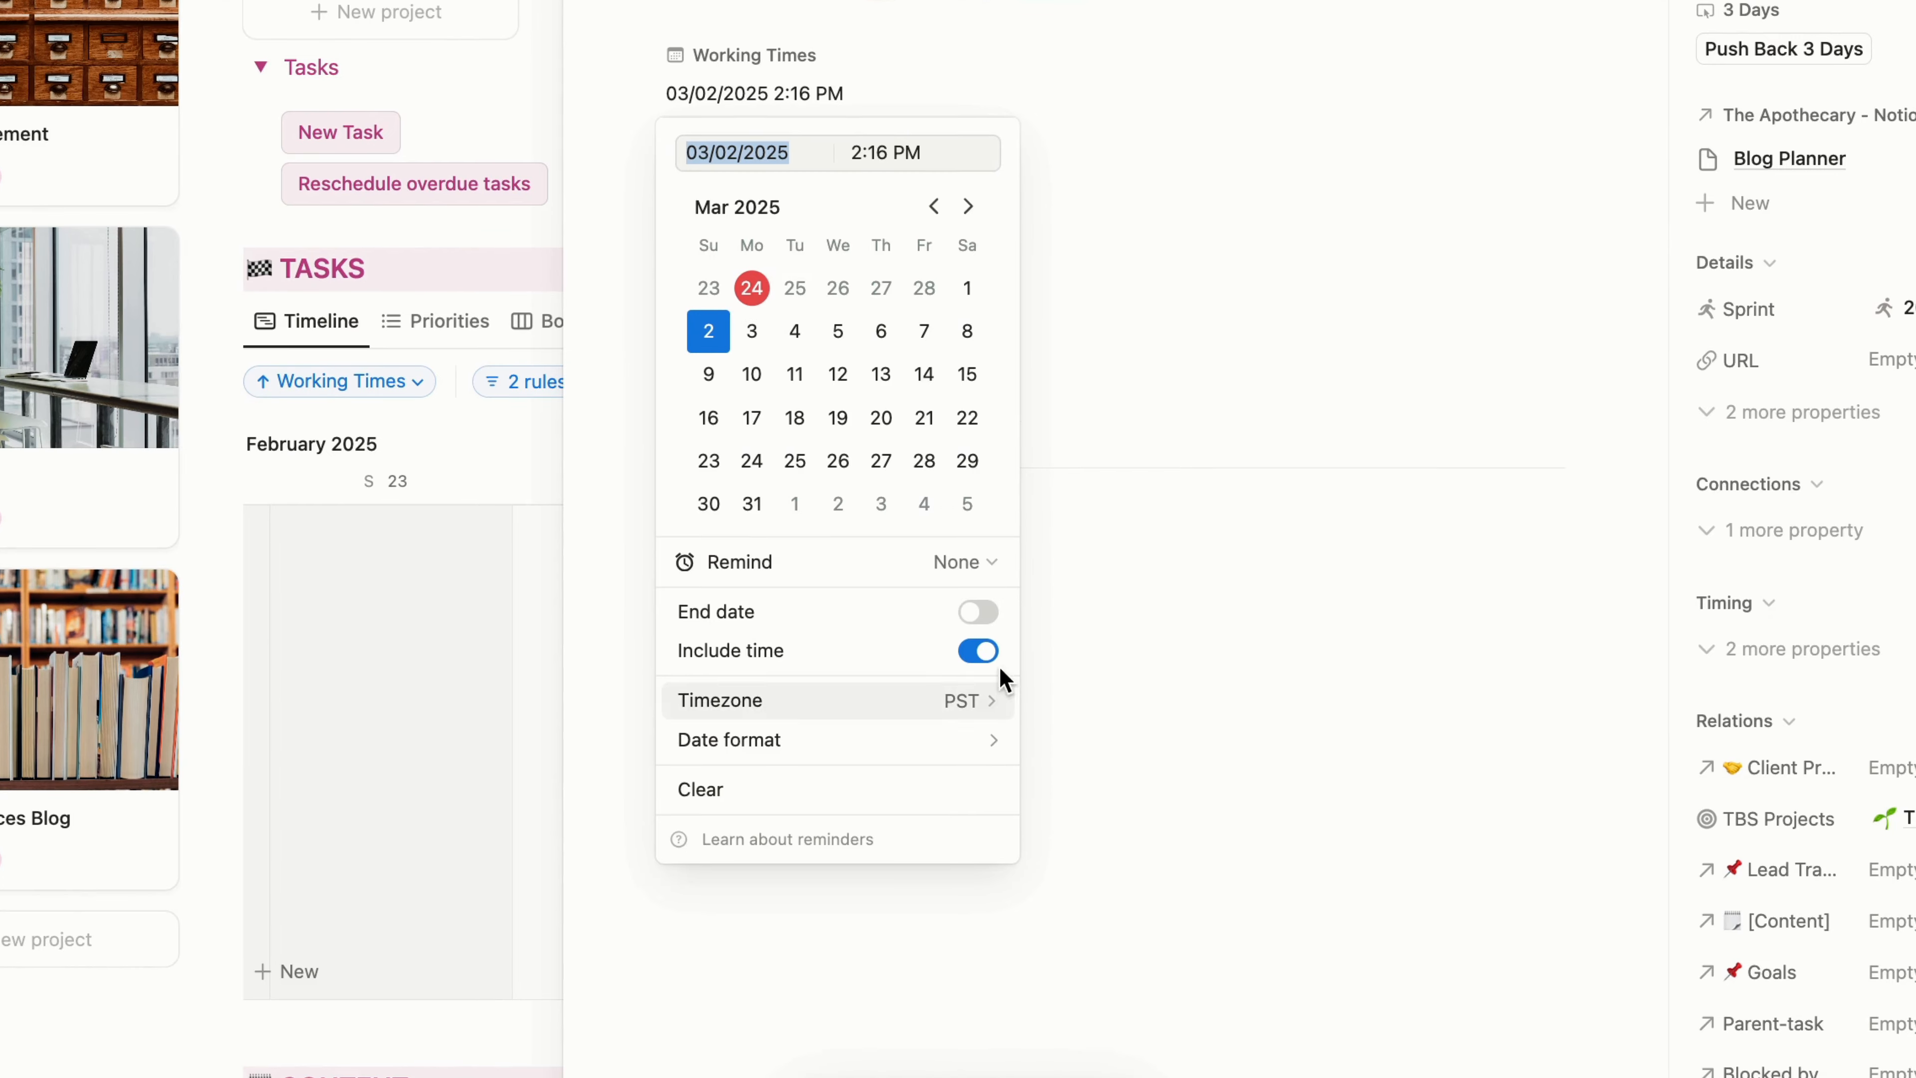
{"action": "left_click", "coordinate": [979, 612]}
{"action": "left_click", "coordinate": [713, 343]}
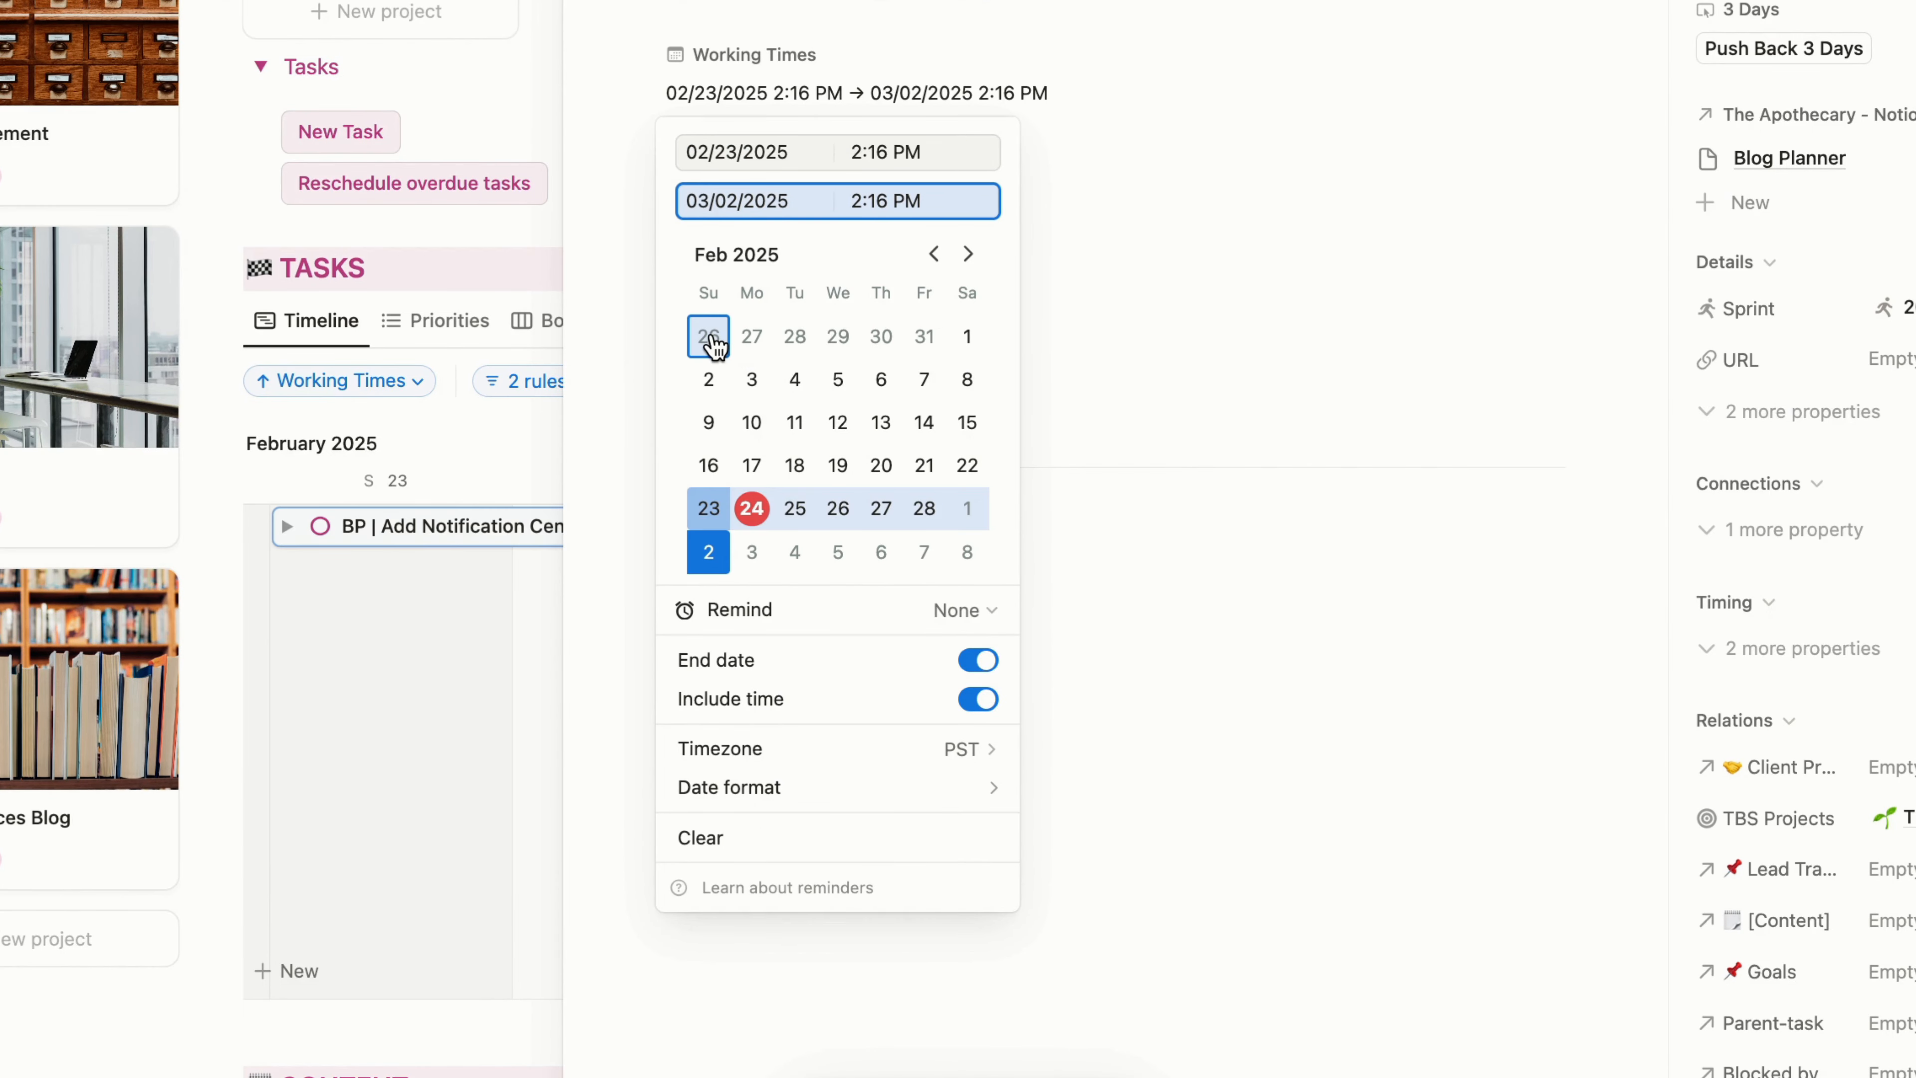
{"action": "left_click", "coordinate": [1181, 347]}
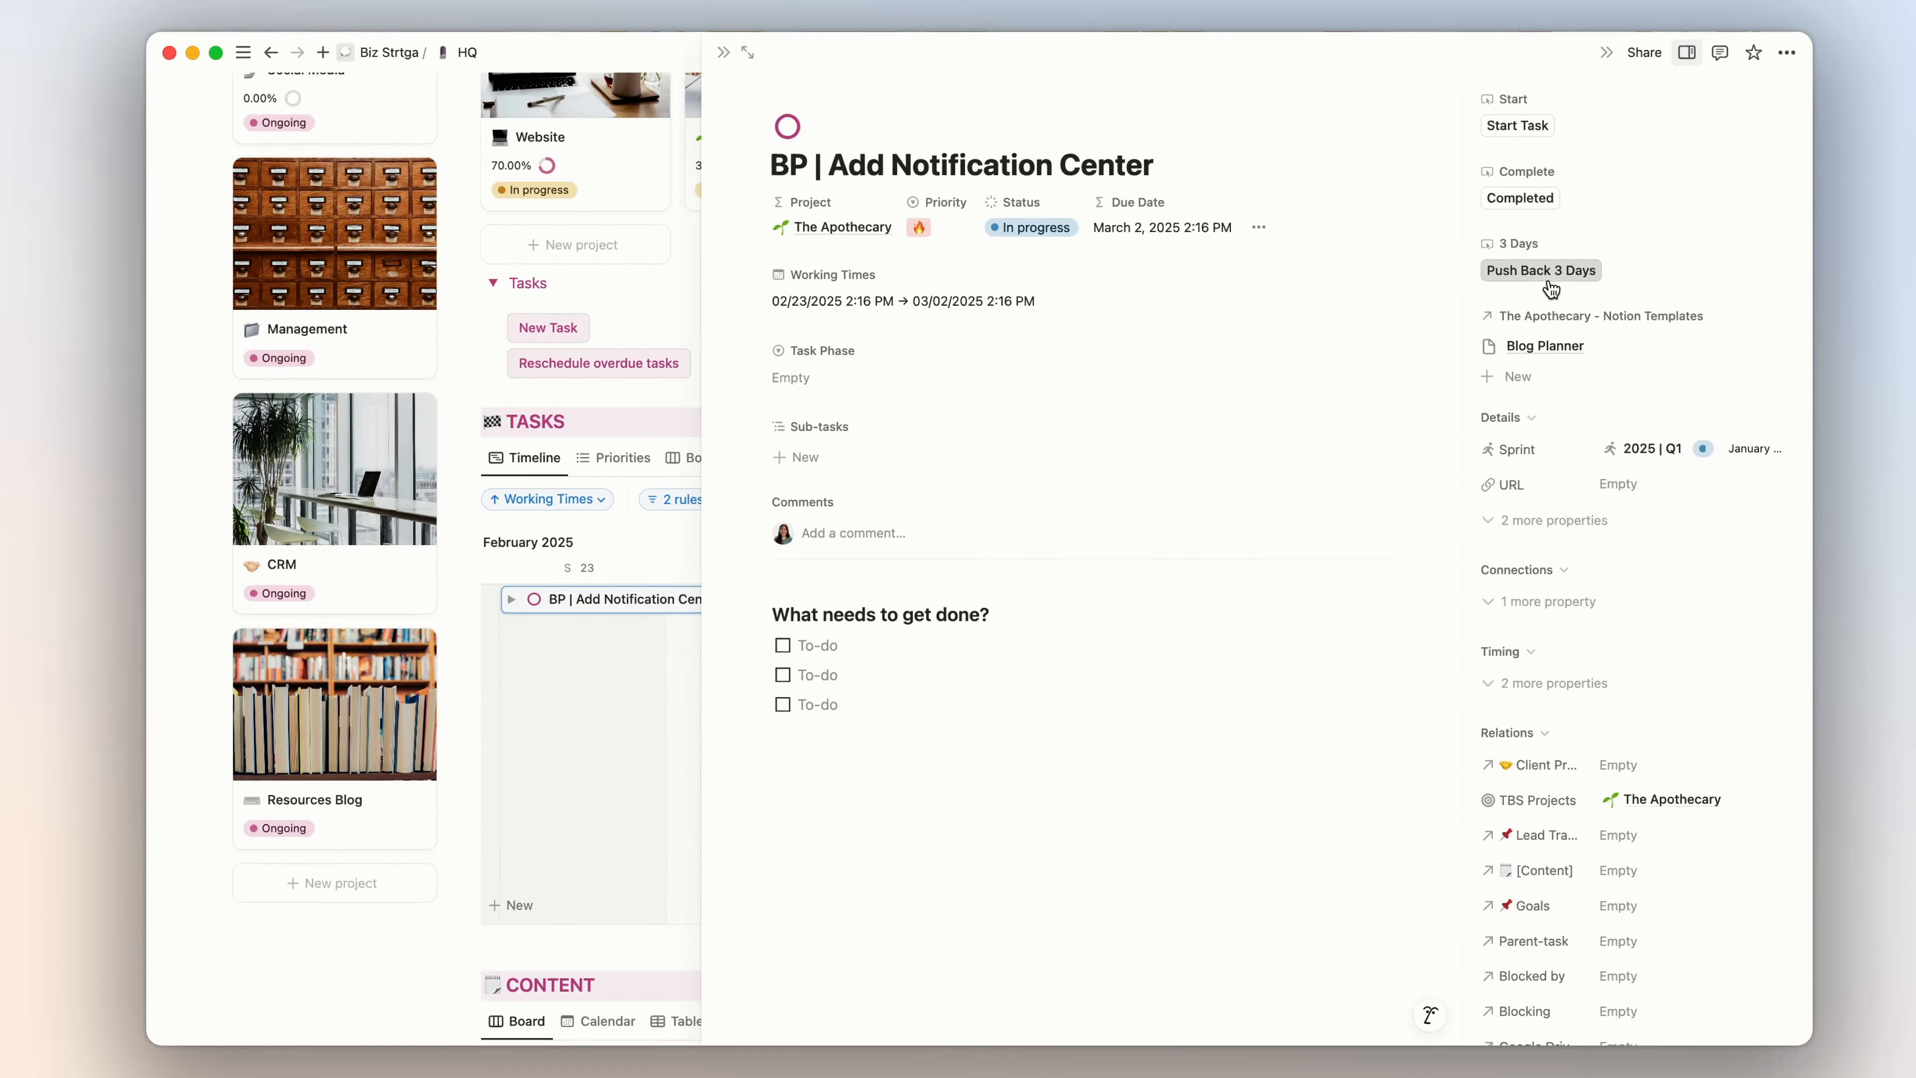
{"action": "left_click", "coordinate": [1756, 230]}
{"action": "left_click", "coordinate": [1417, 411]}
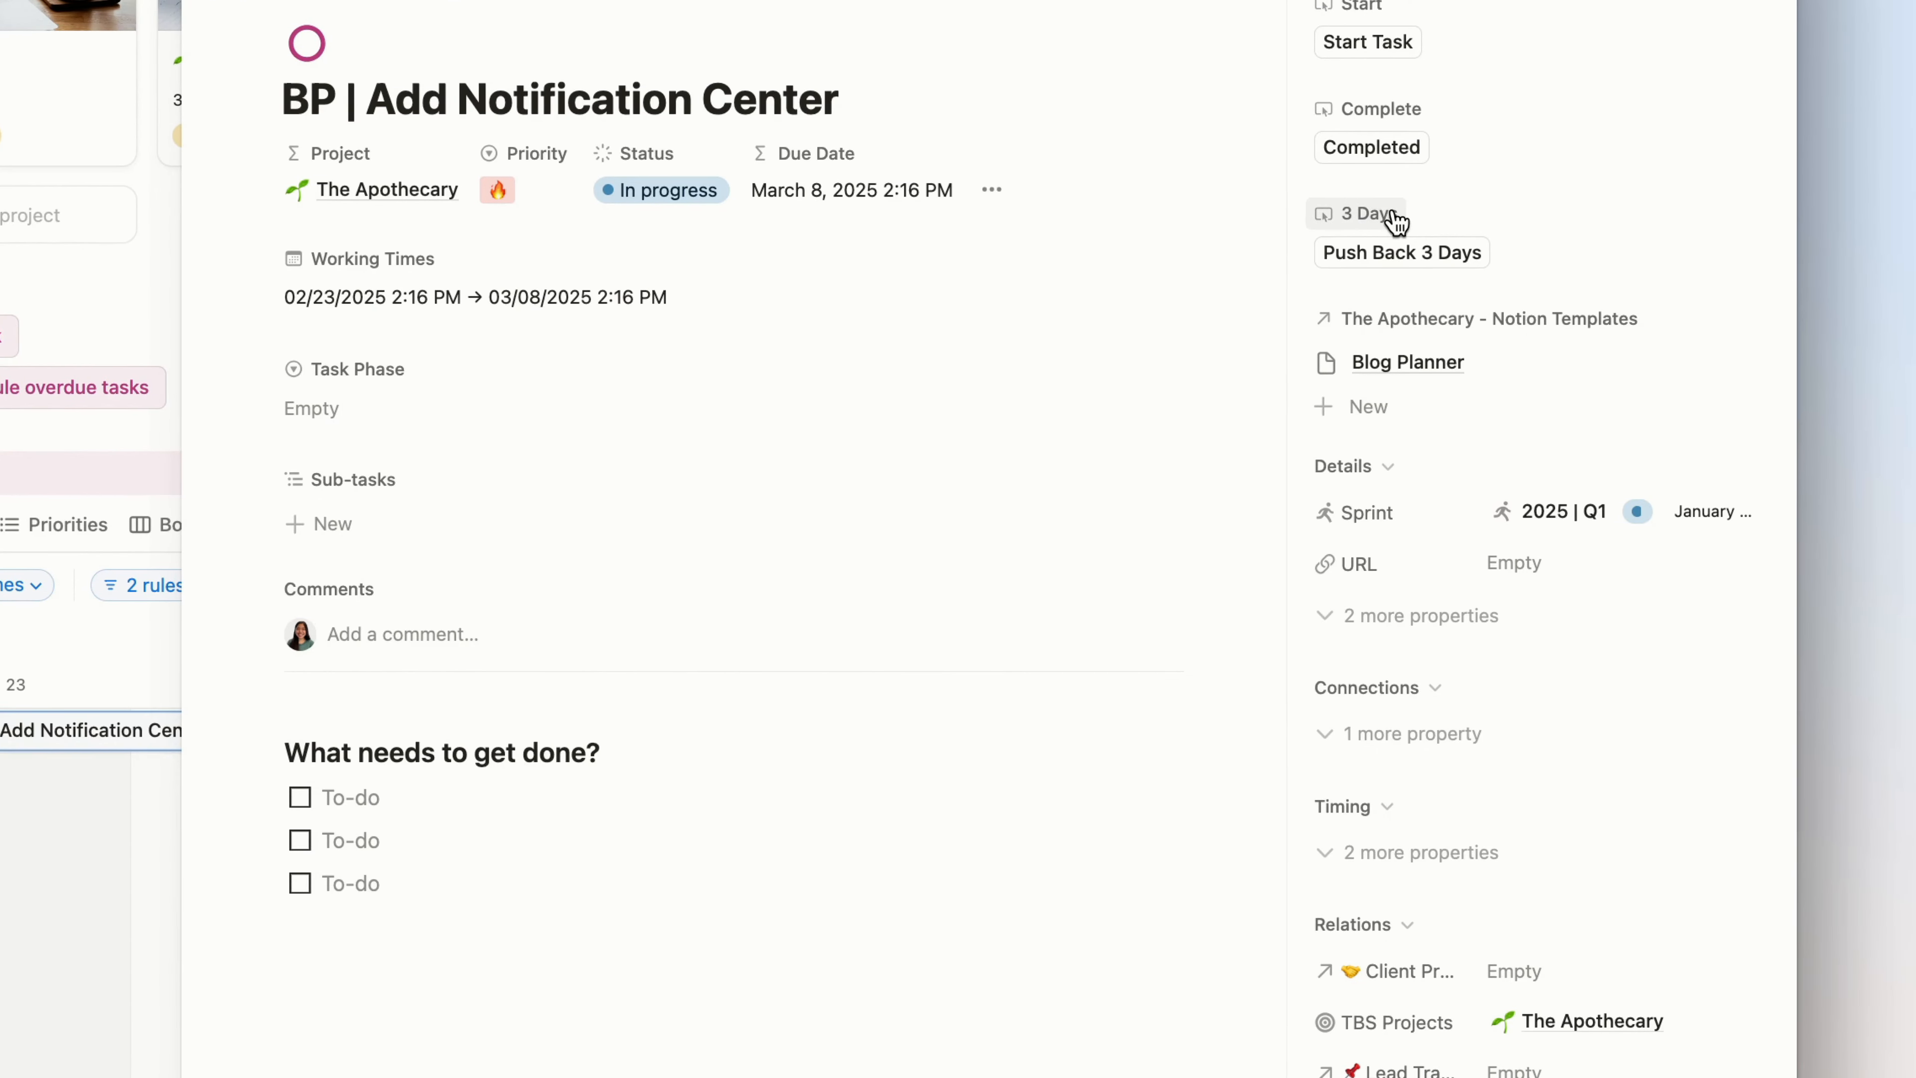
{"action": "scroll", "coordinate": [1388, 474], "scroll_direction": "down", "scroll_amount": 10}
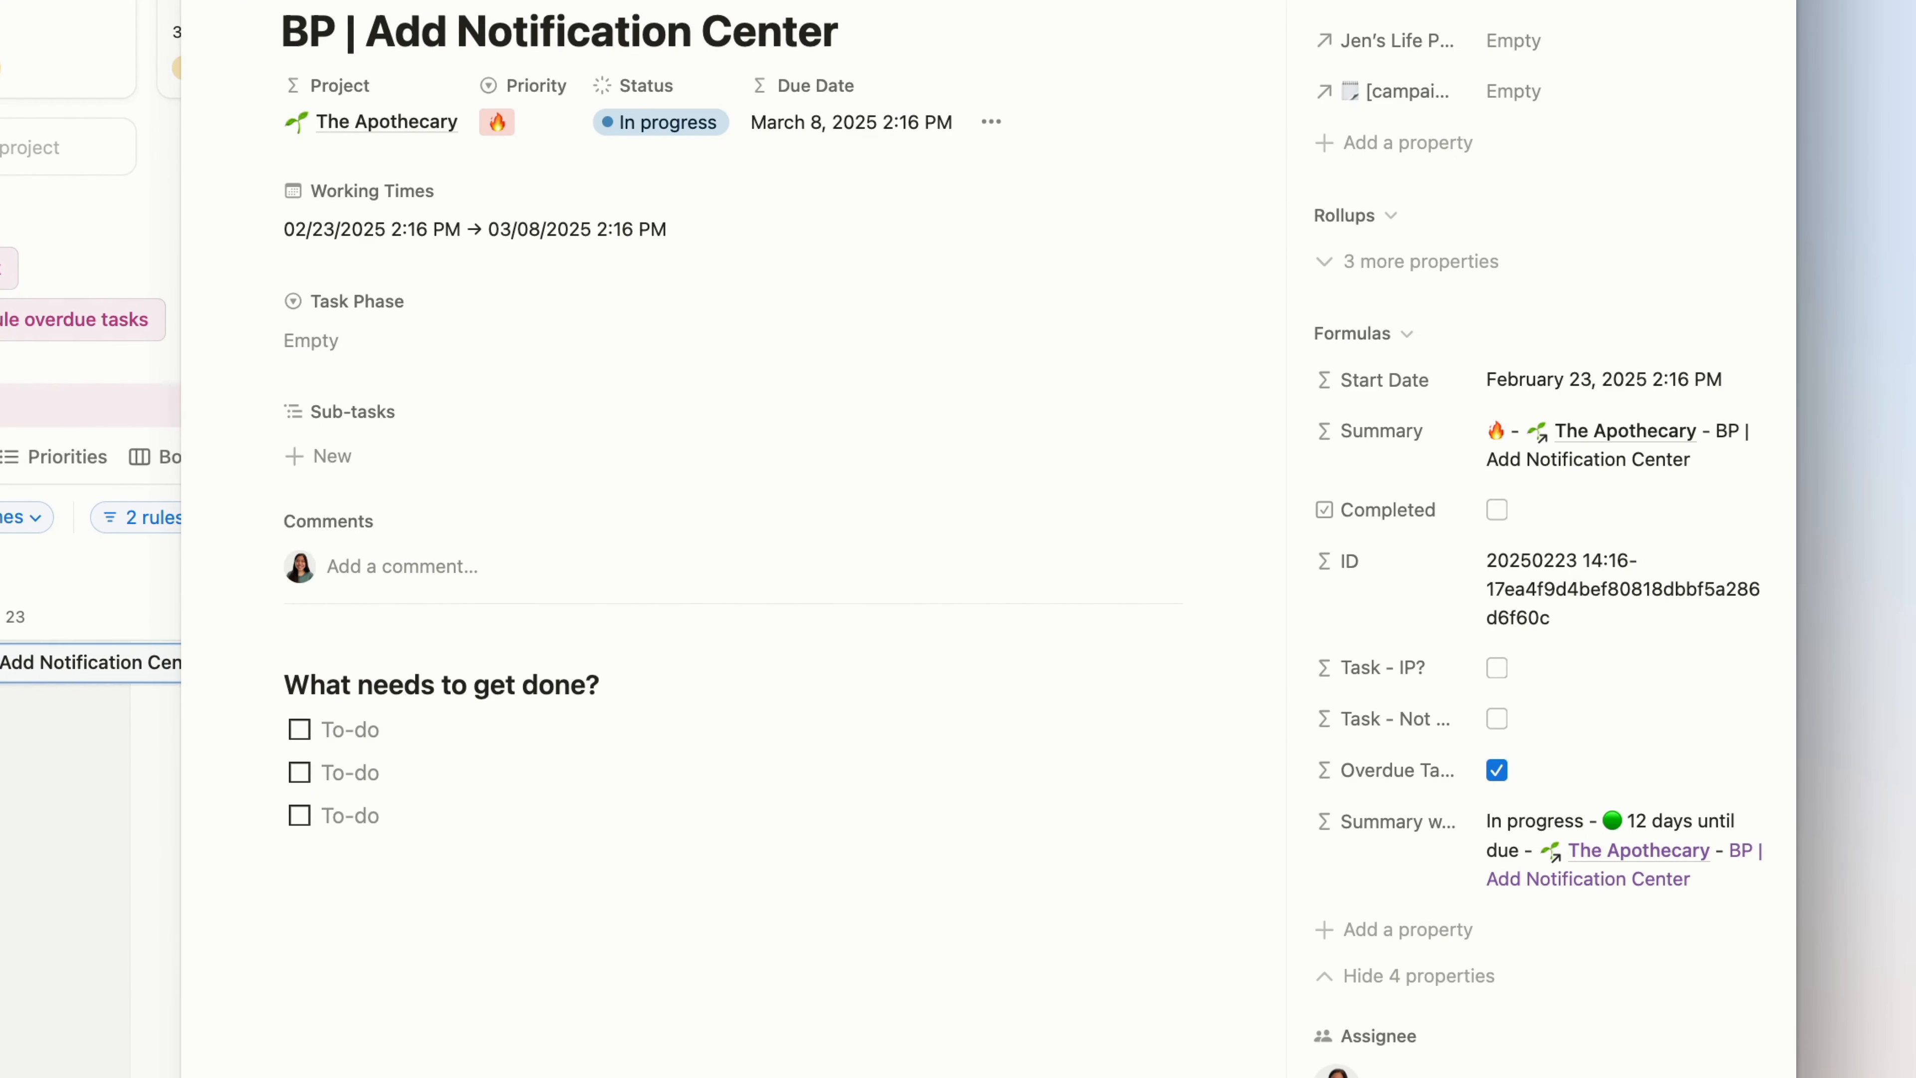
{"action": "left_click", "coordinate": [1358, 1076]}
{"action": "key", "text": "Escape"}
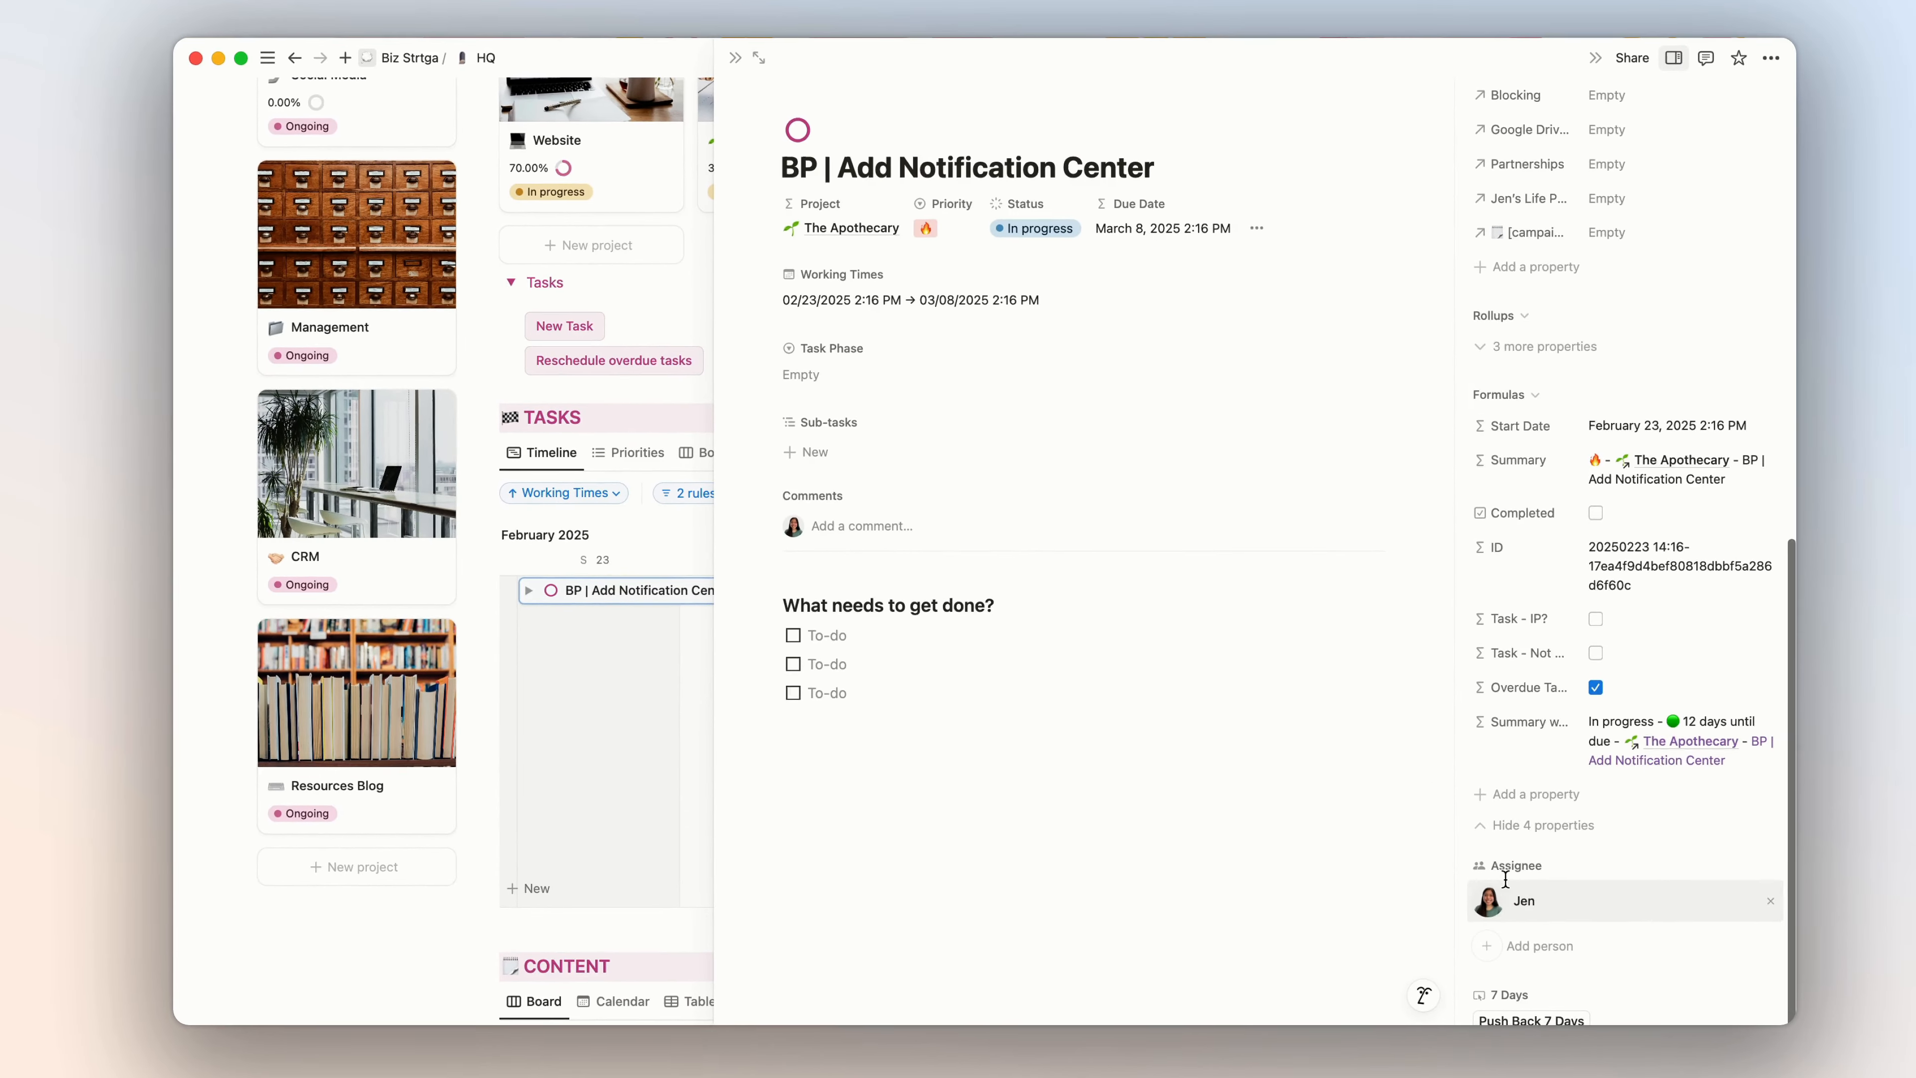
{"action": "left_click", "coordinate": [1516, 794]}
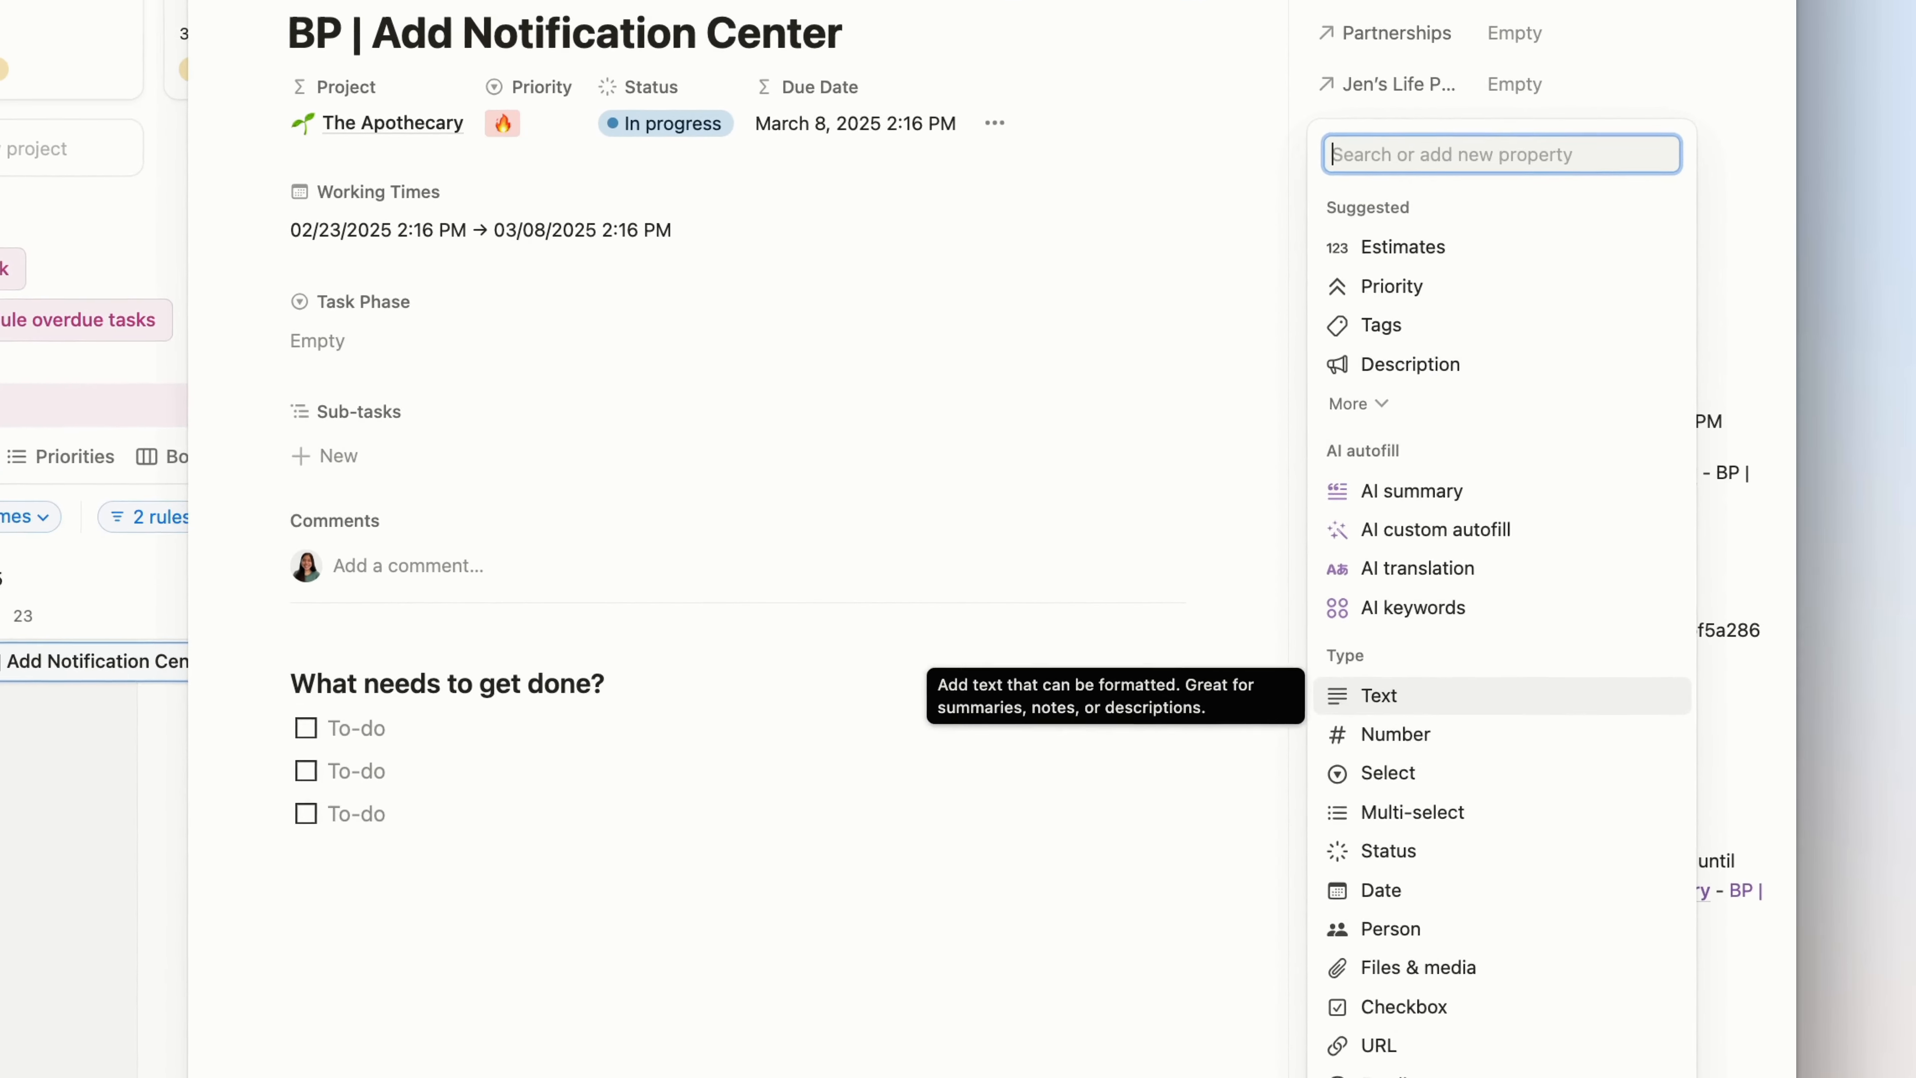
{"action": "type", "text": "butto"}
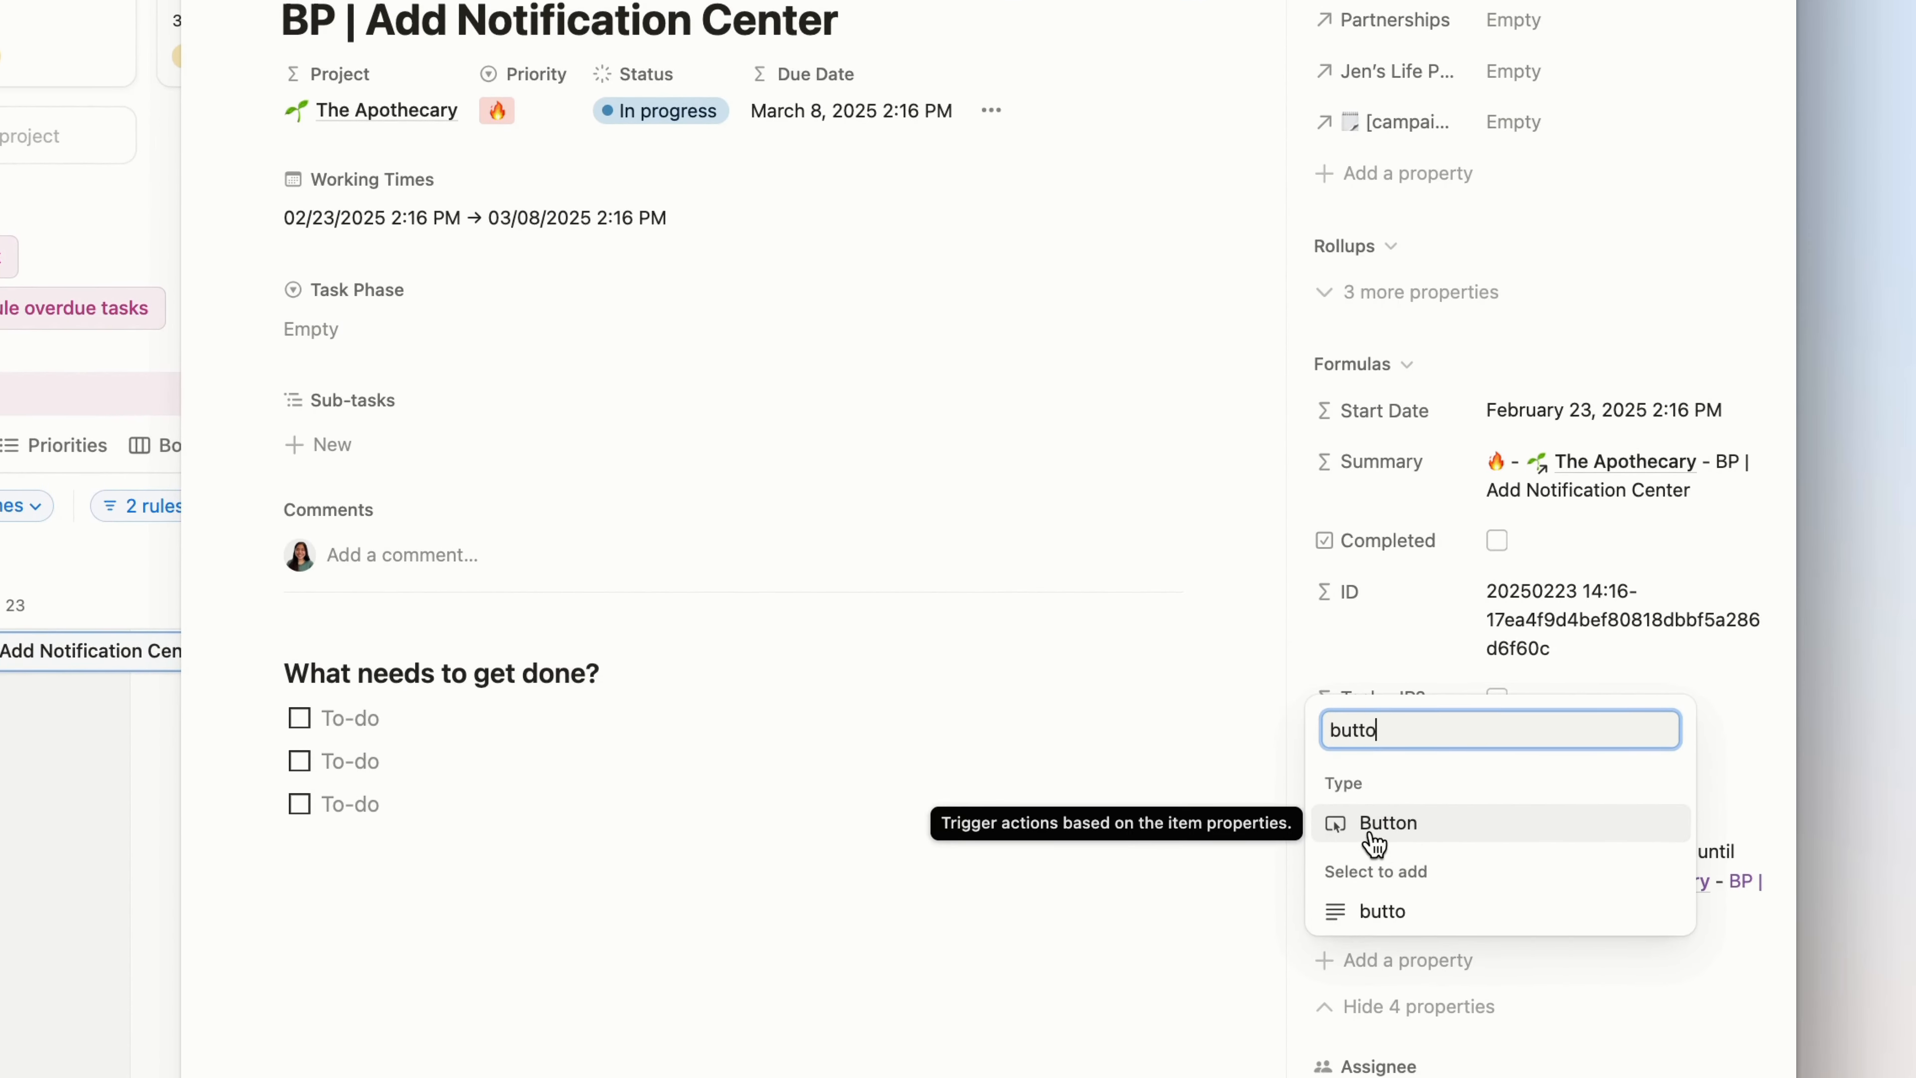
{"action": "left_click", "coordinate": [1501, 332]}
Step: Examine the Working Times formula in the 3 Days button's automation, and save the automation as it is
{"action": "scroll", "coordinate": [1479, 302], "scroll_direction": "up", "scroll_amount": 15}
{"action": "left_click", "coordinate": [1369, 155]}
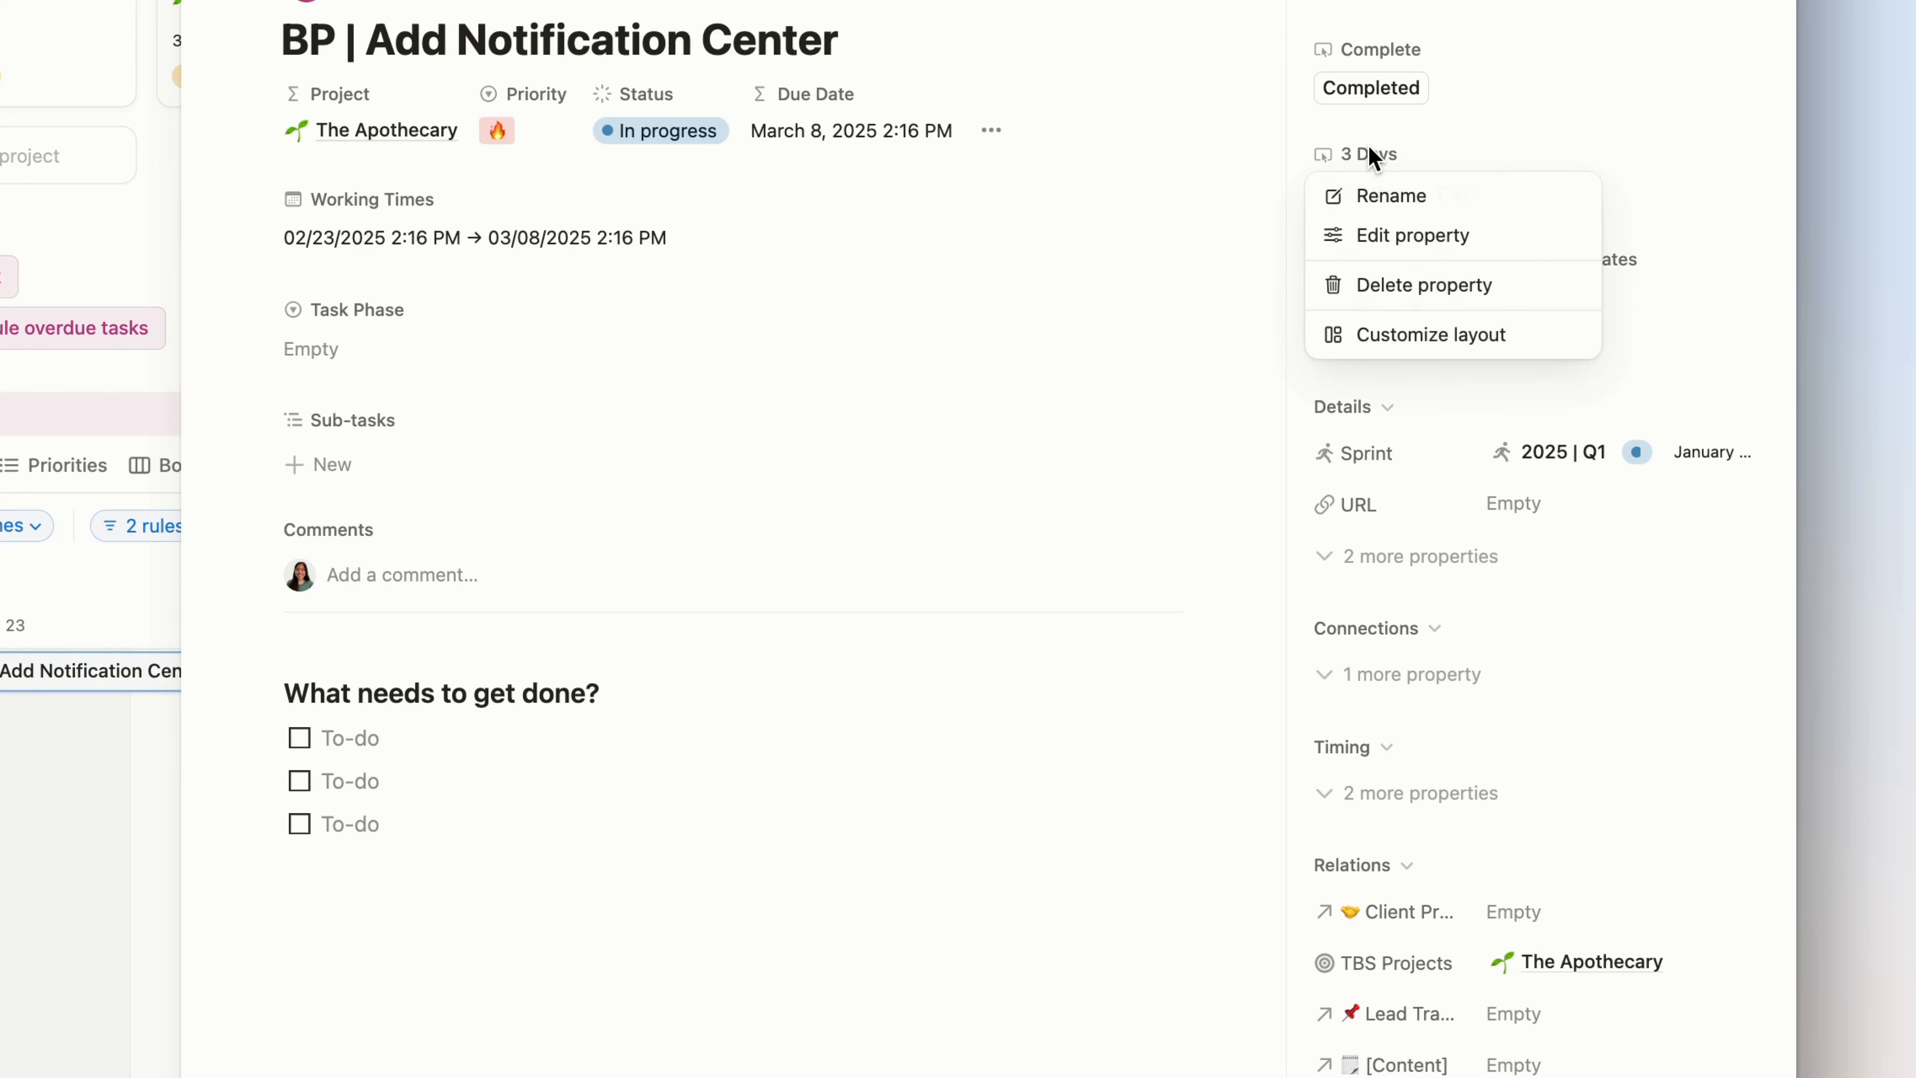
{"action": "left_click", "coordinate": [1379, 234]}
{"action": "left_click", "coordinate": [1399, 299]}
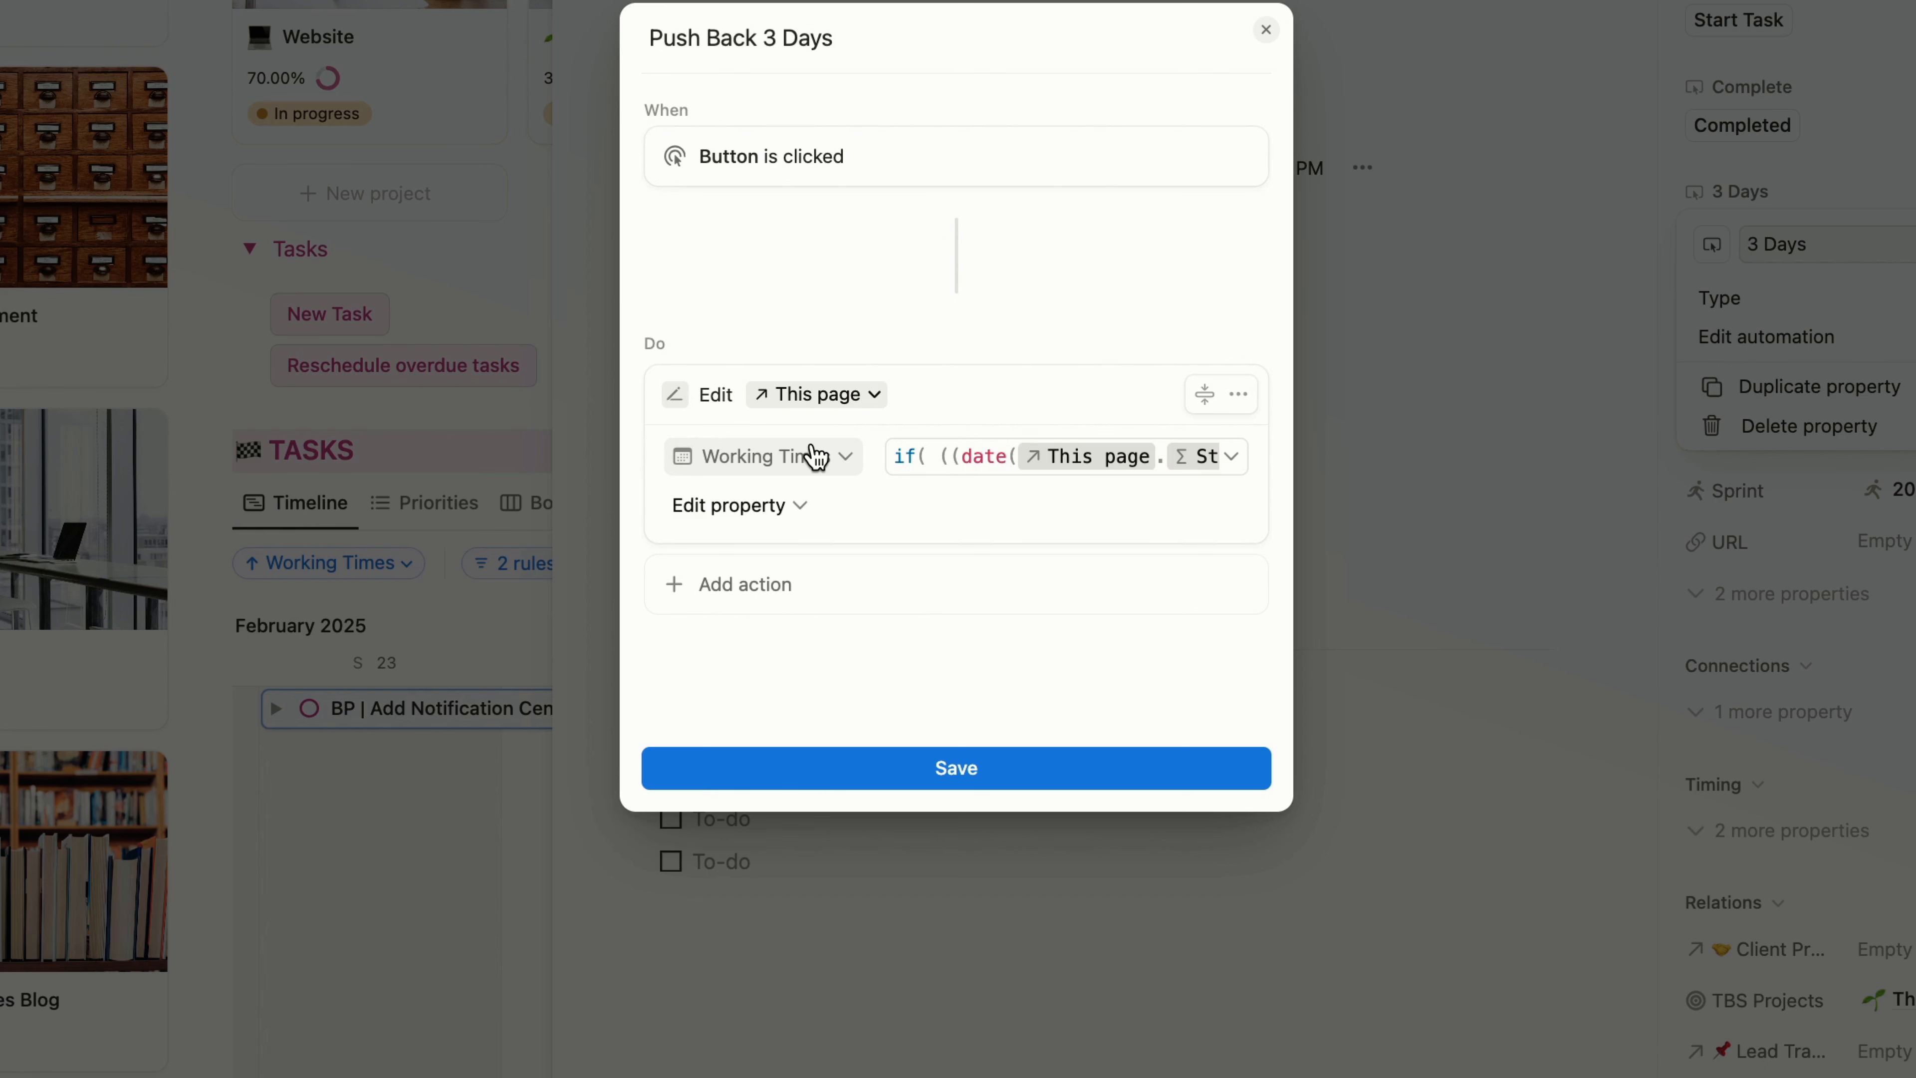
{"action": "left_click", "coordinate": [939, 455]}
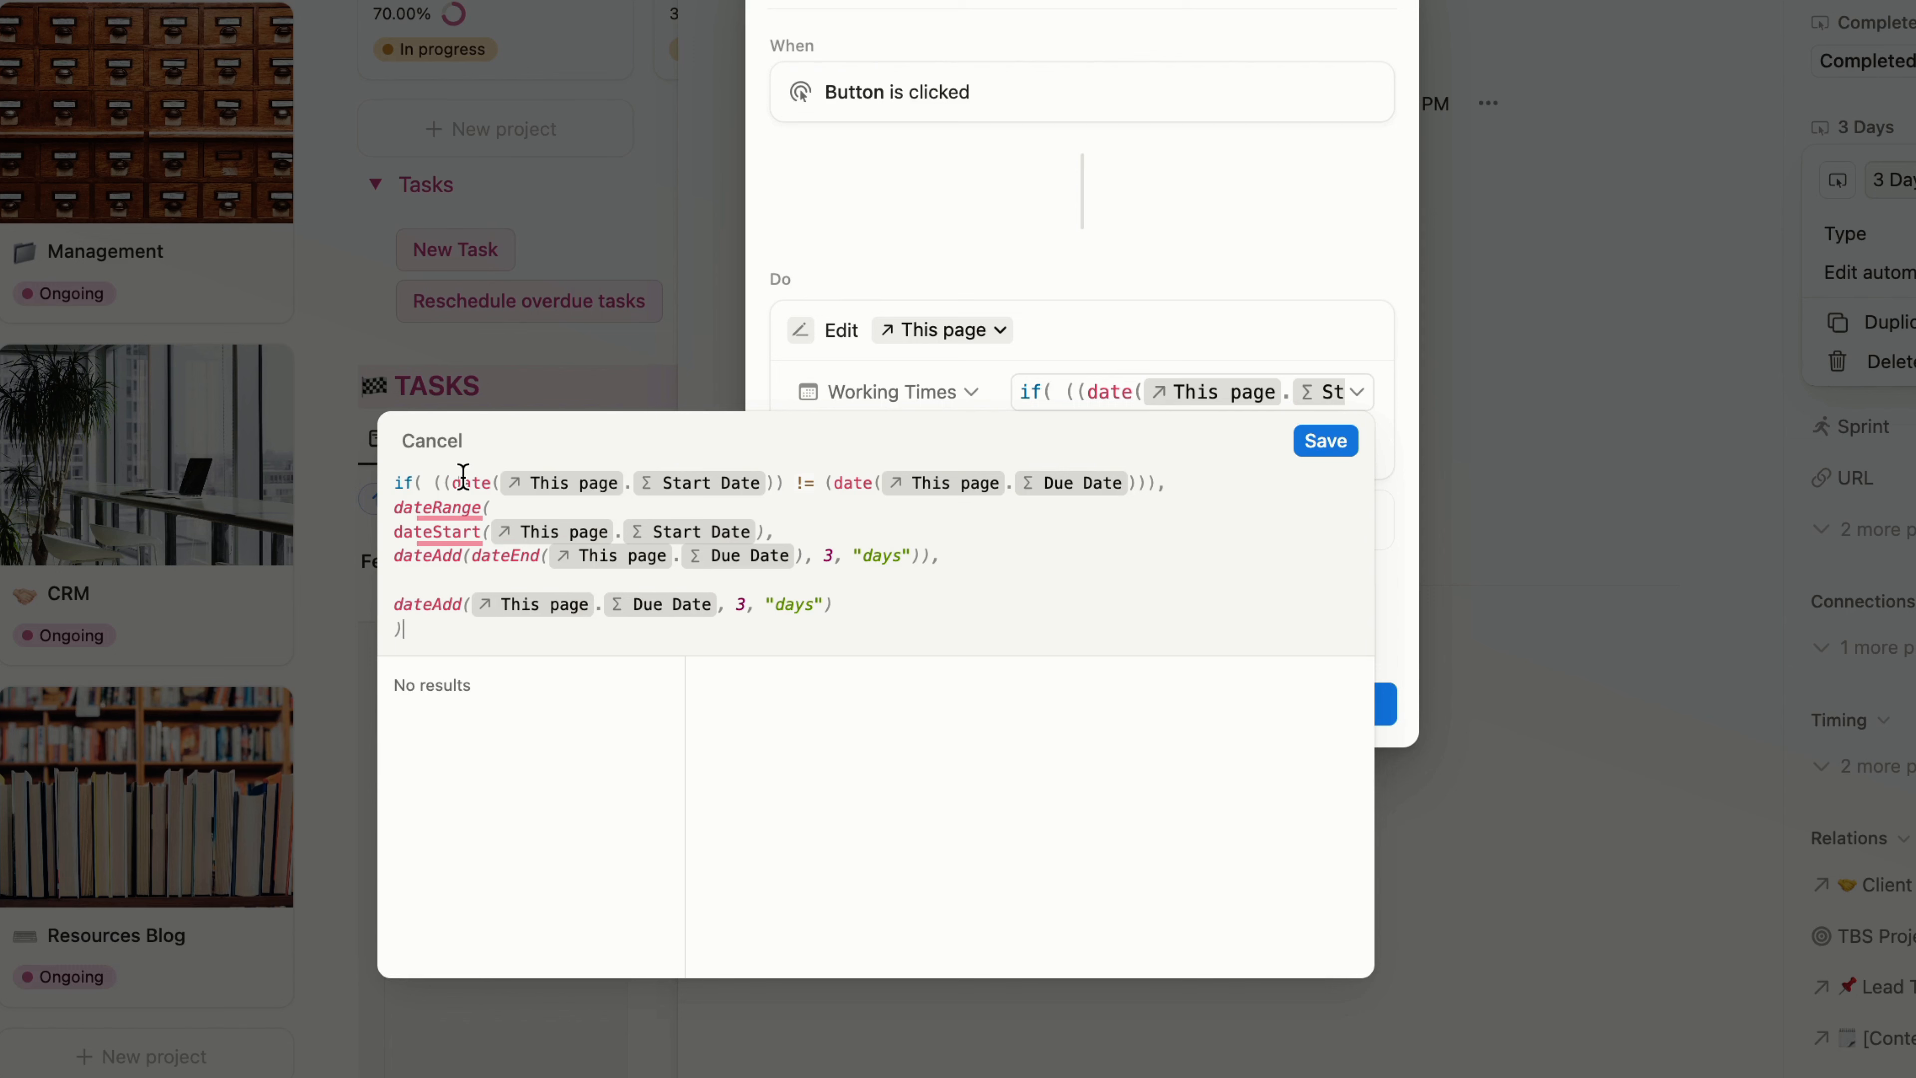
{"action": "left_click", "coordinate": [435, 481]}
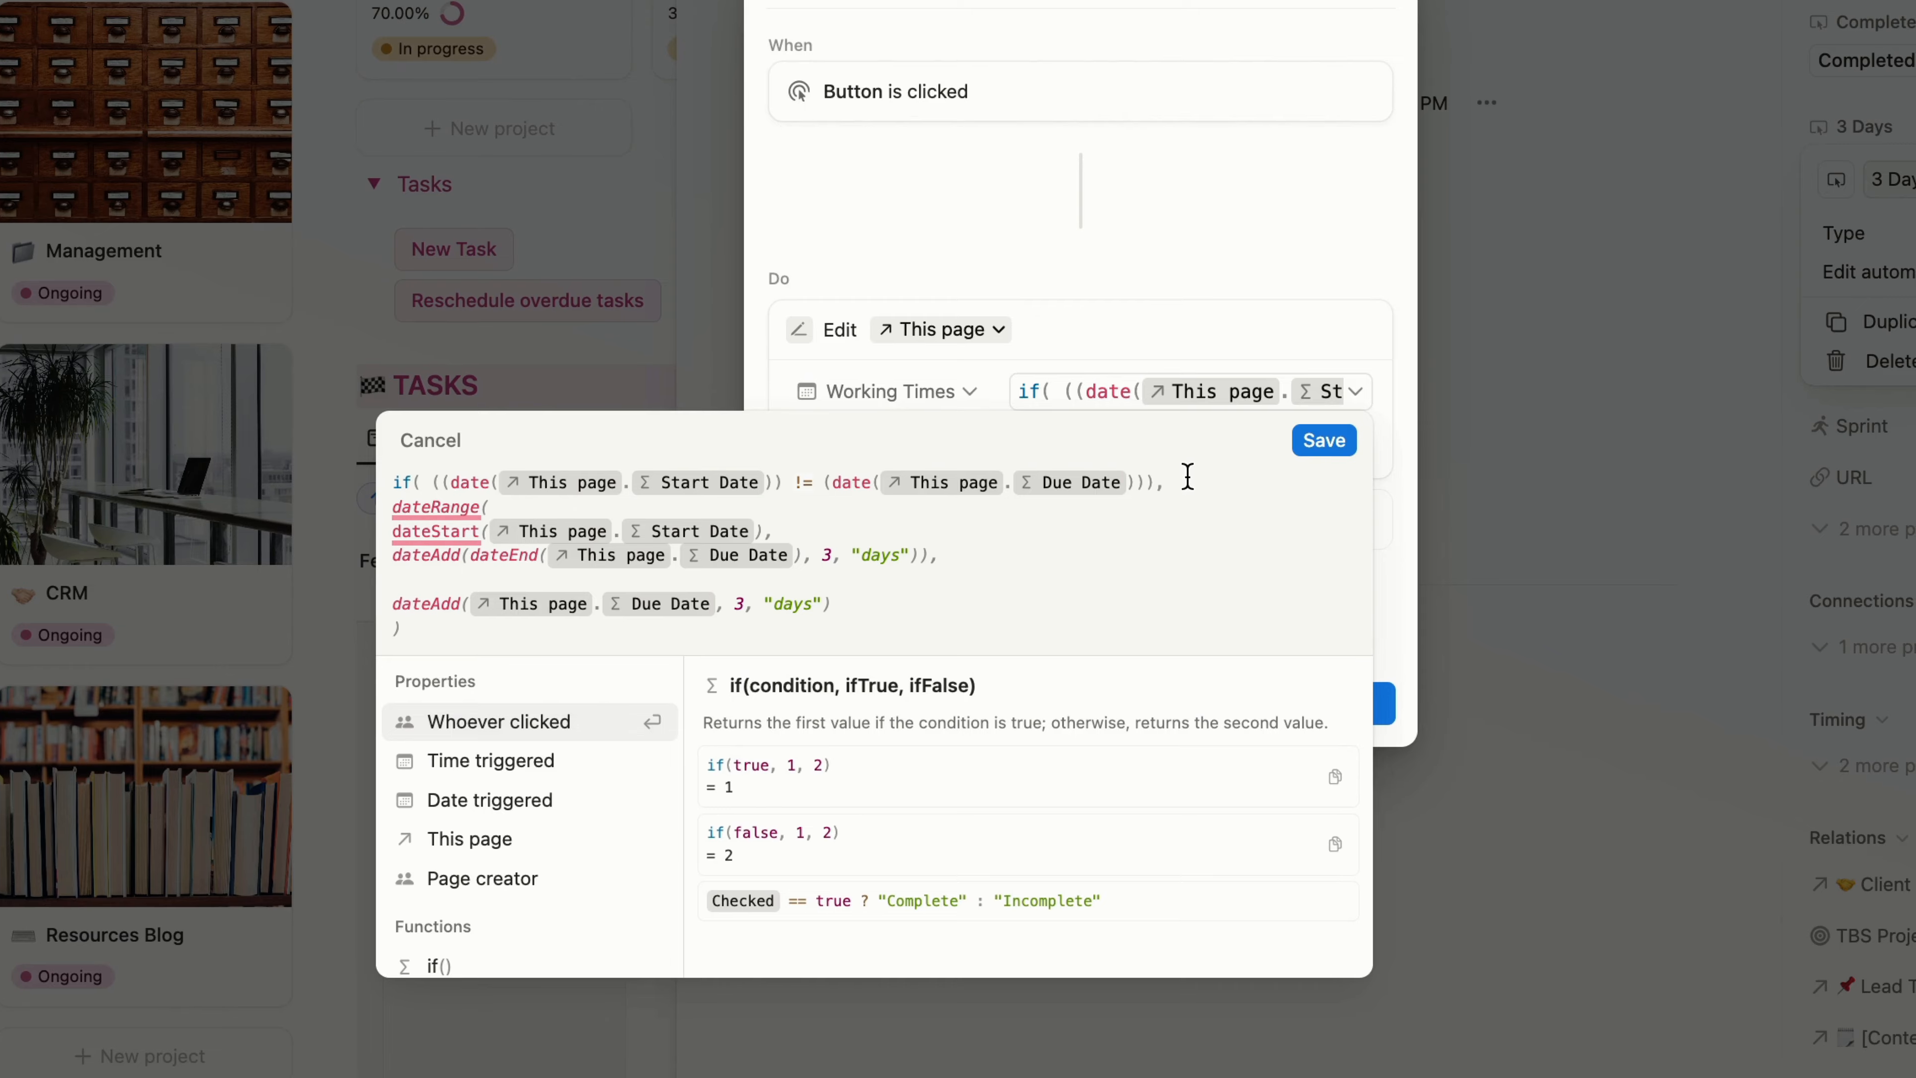
{"action": "mouse_move", "coordinate": [504, 530]}
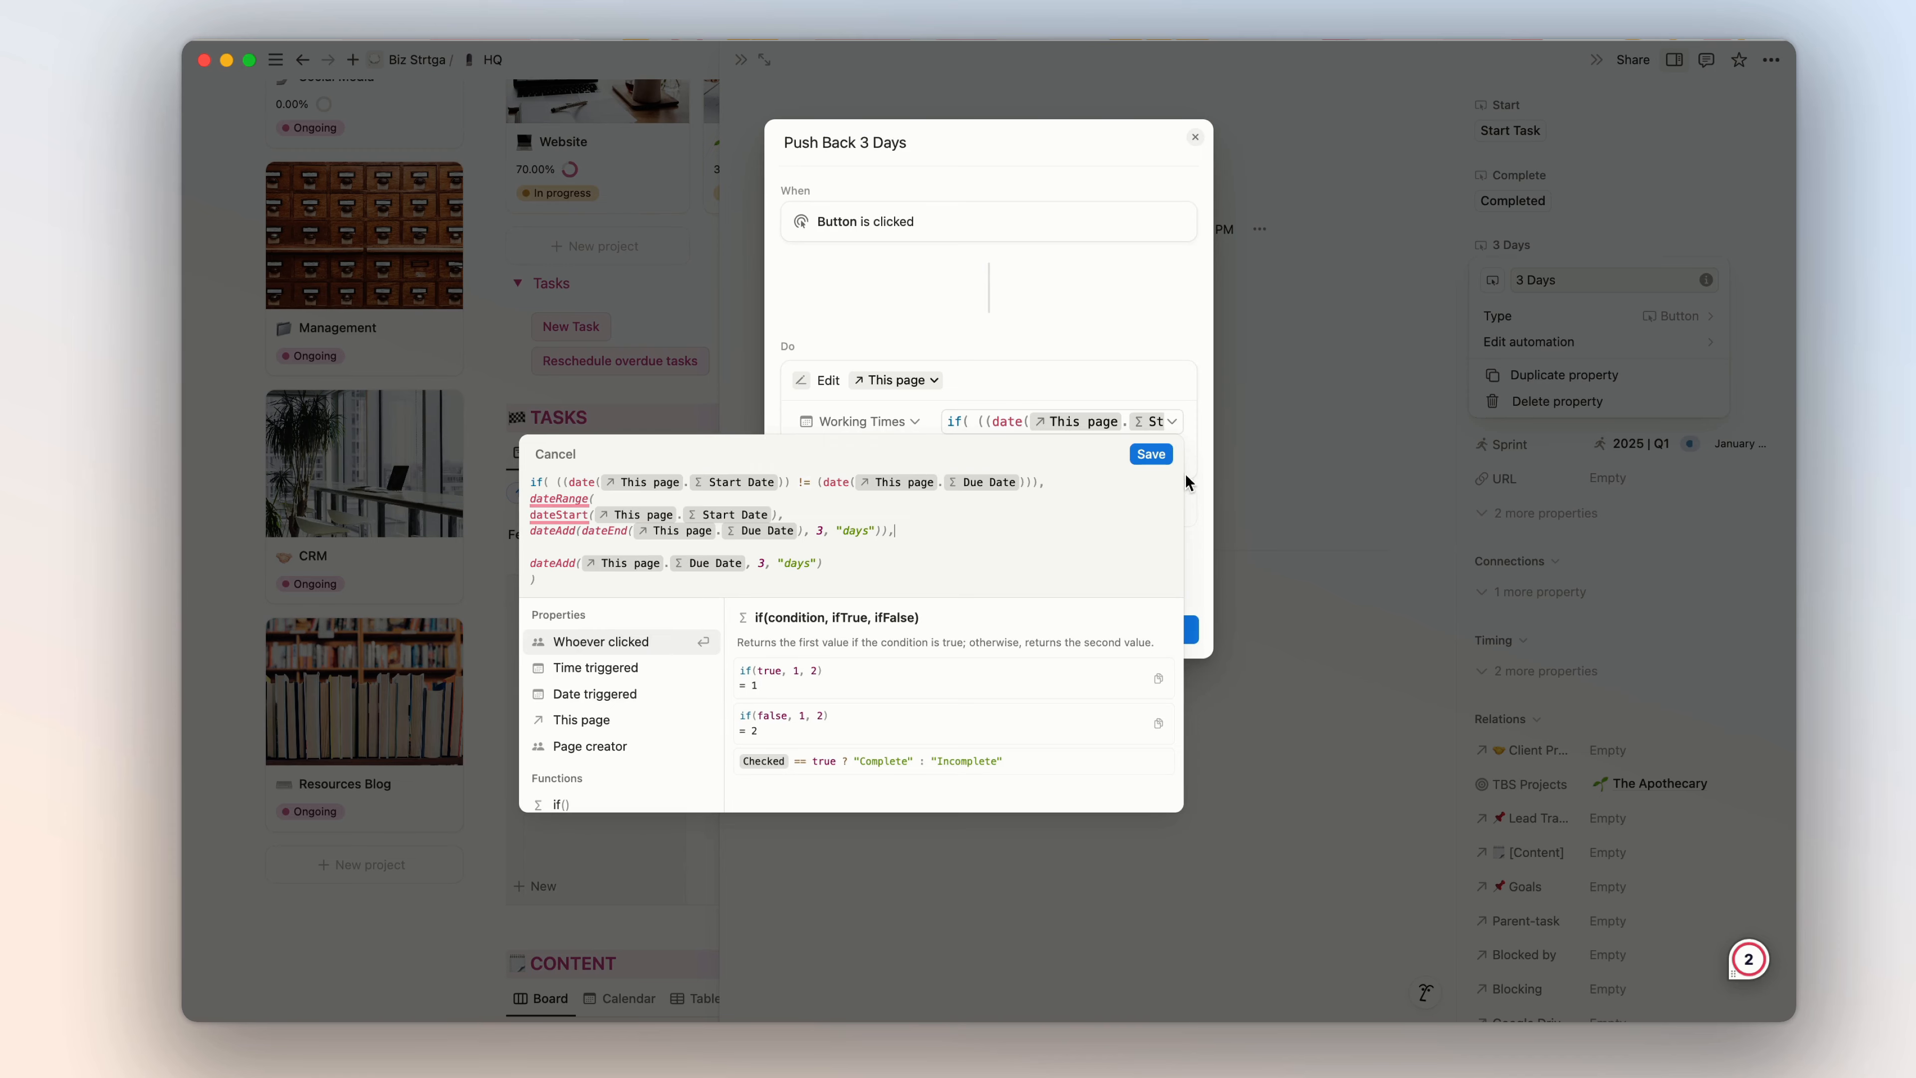
{"action": "left_click", "coordinate": [1150, 454]}
{"action": "left_click", "coordinate": [990, 638]}
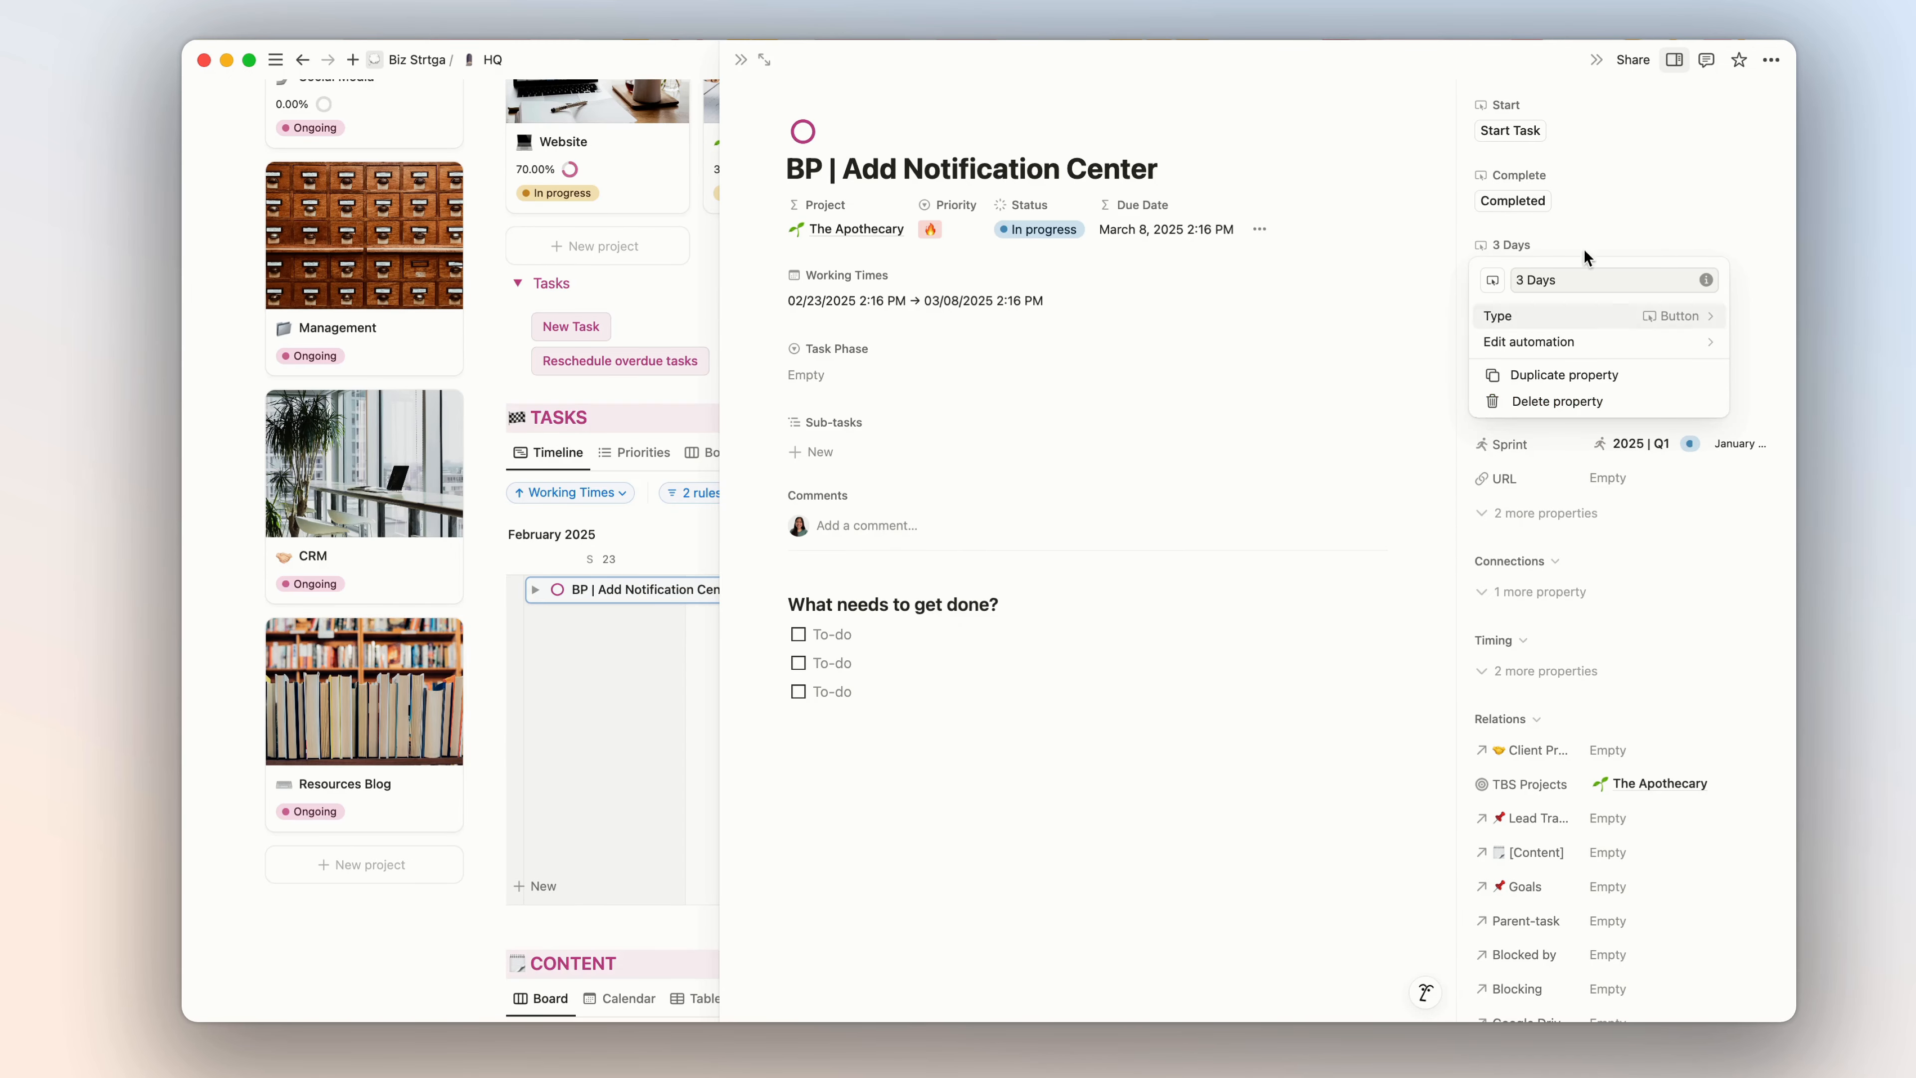
Step: Close the property settings and push the task's end date back 3 days twice, to March 14, 2025
{"action": "left_click", "coordinate": [1594, 219]}
{"action": "left_click", "coordinate": [1544, 272]}
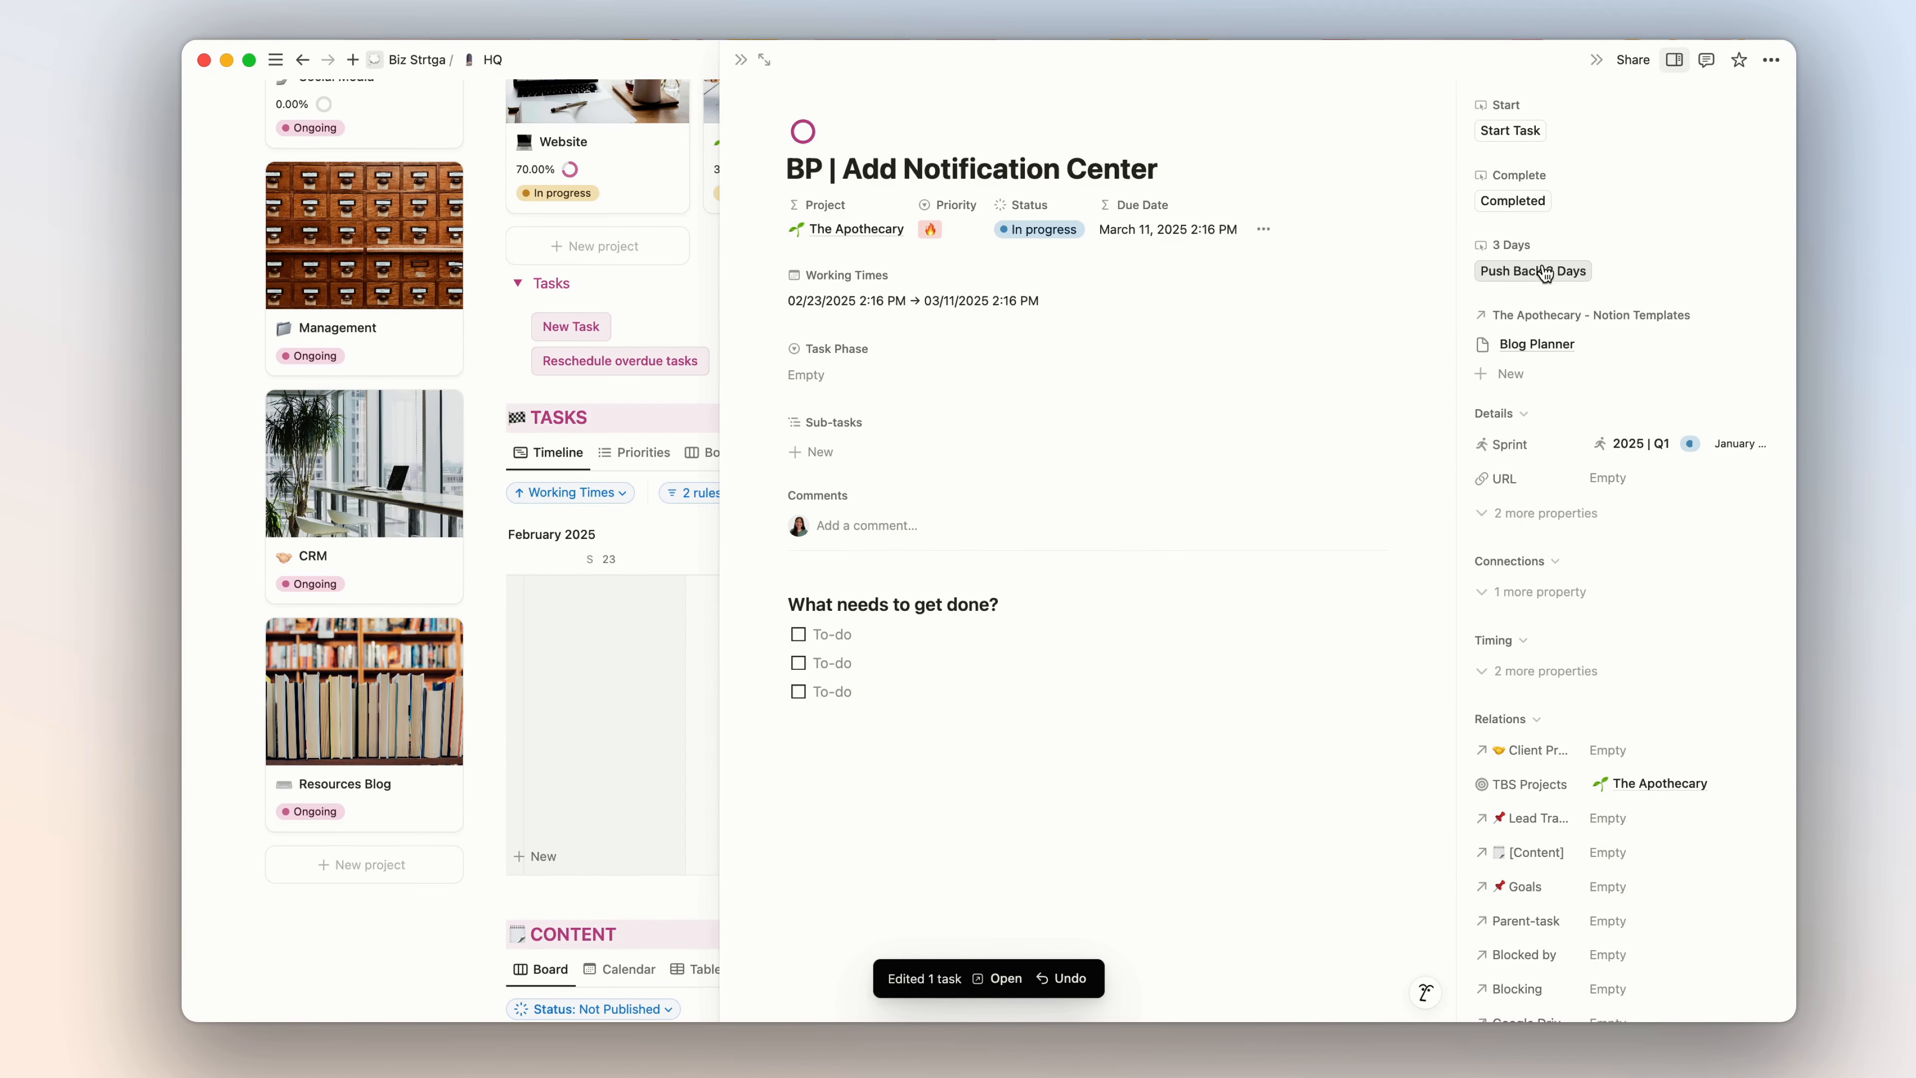
{"action": "left_click", "coordinate": [1544, 272]}
Step: Edit the 3 Days automation formula so the dateAdd inside the date range adds 1 day to the due date
{"action": "left_click", "coordinate": [1510, 244]}
{"action": "left_click", "coordinate": [1538, 300]}
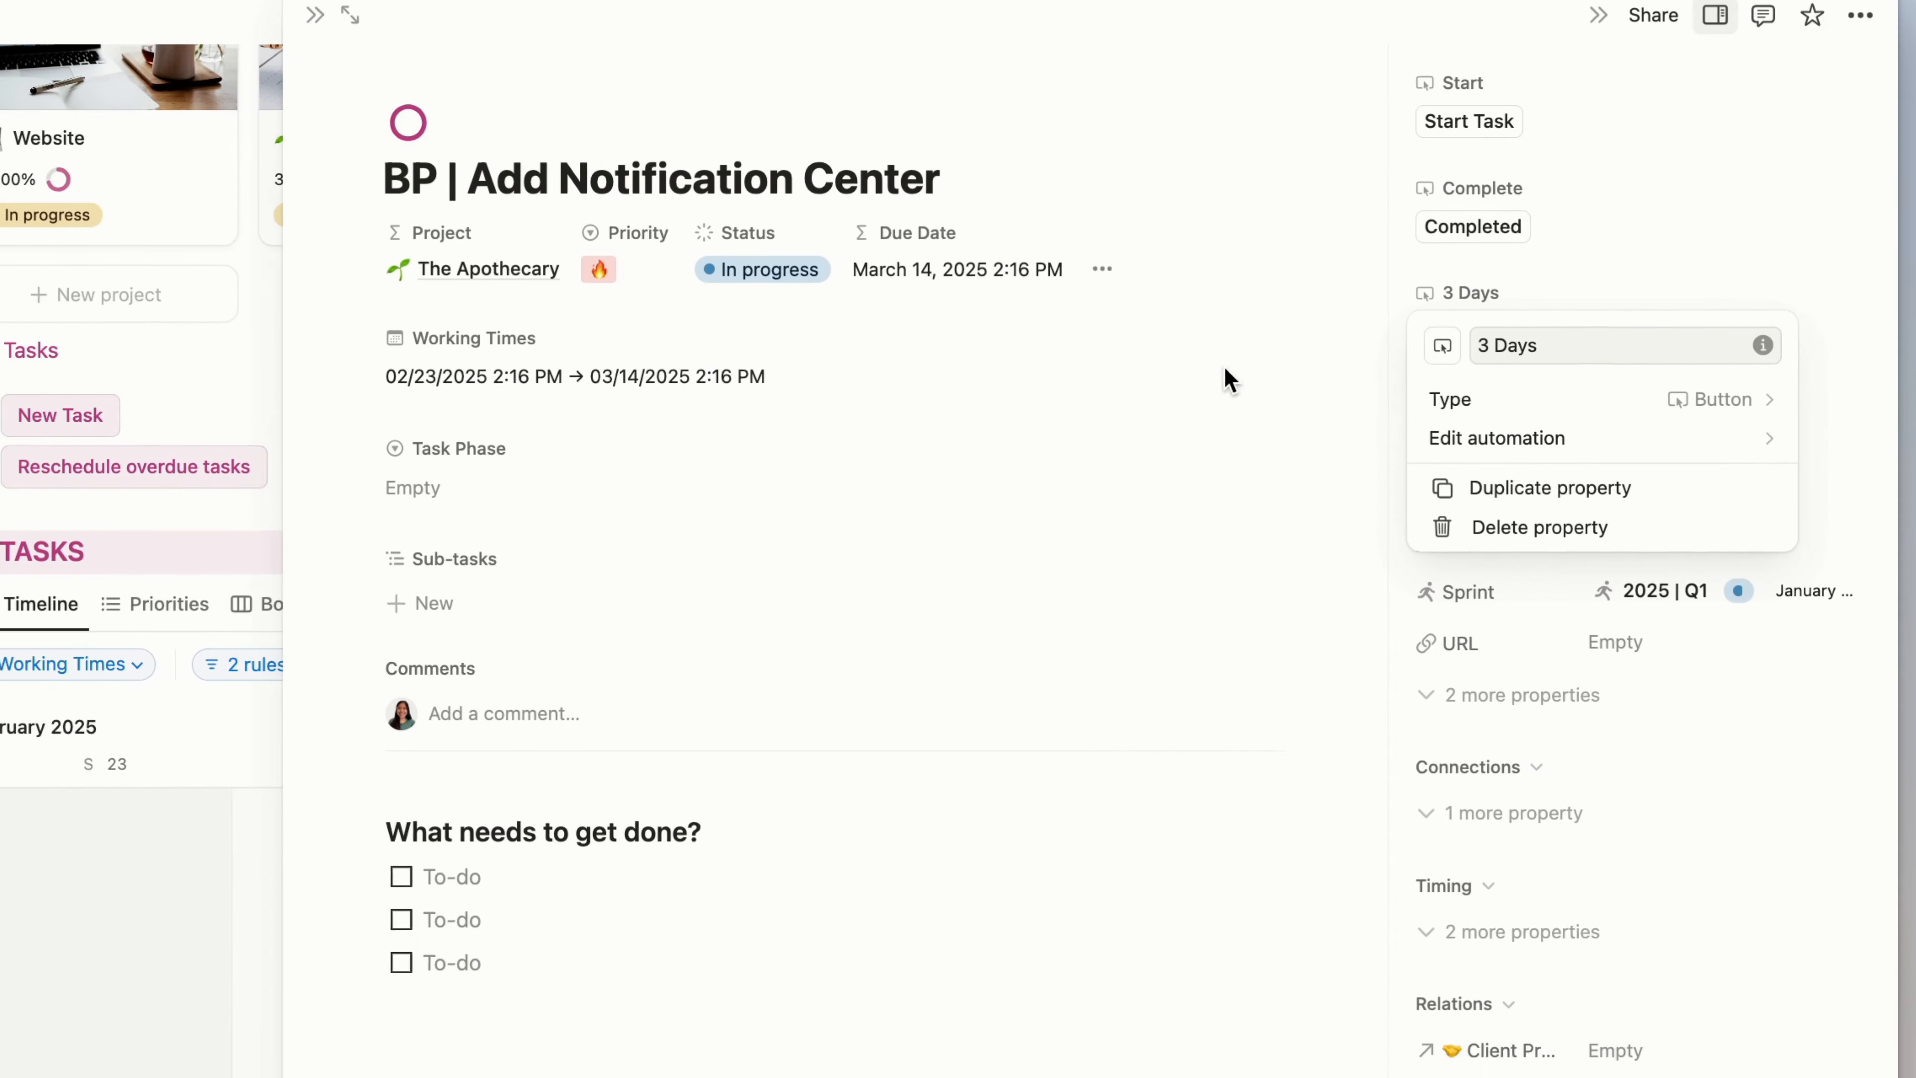
{"action": "left_click", "coordinate": [1553, 439]}
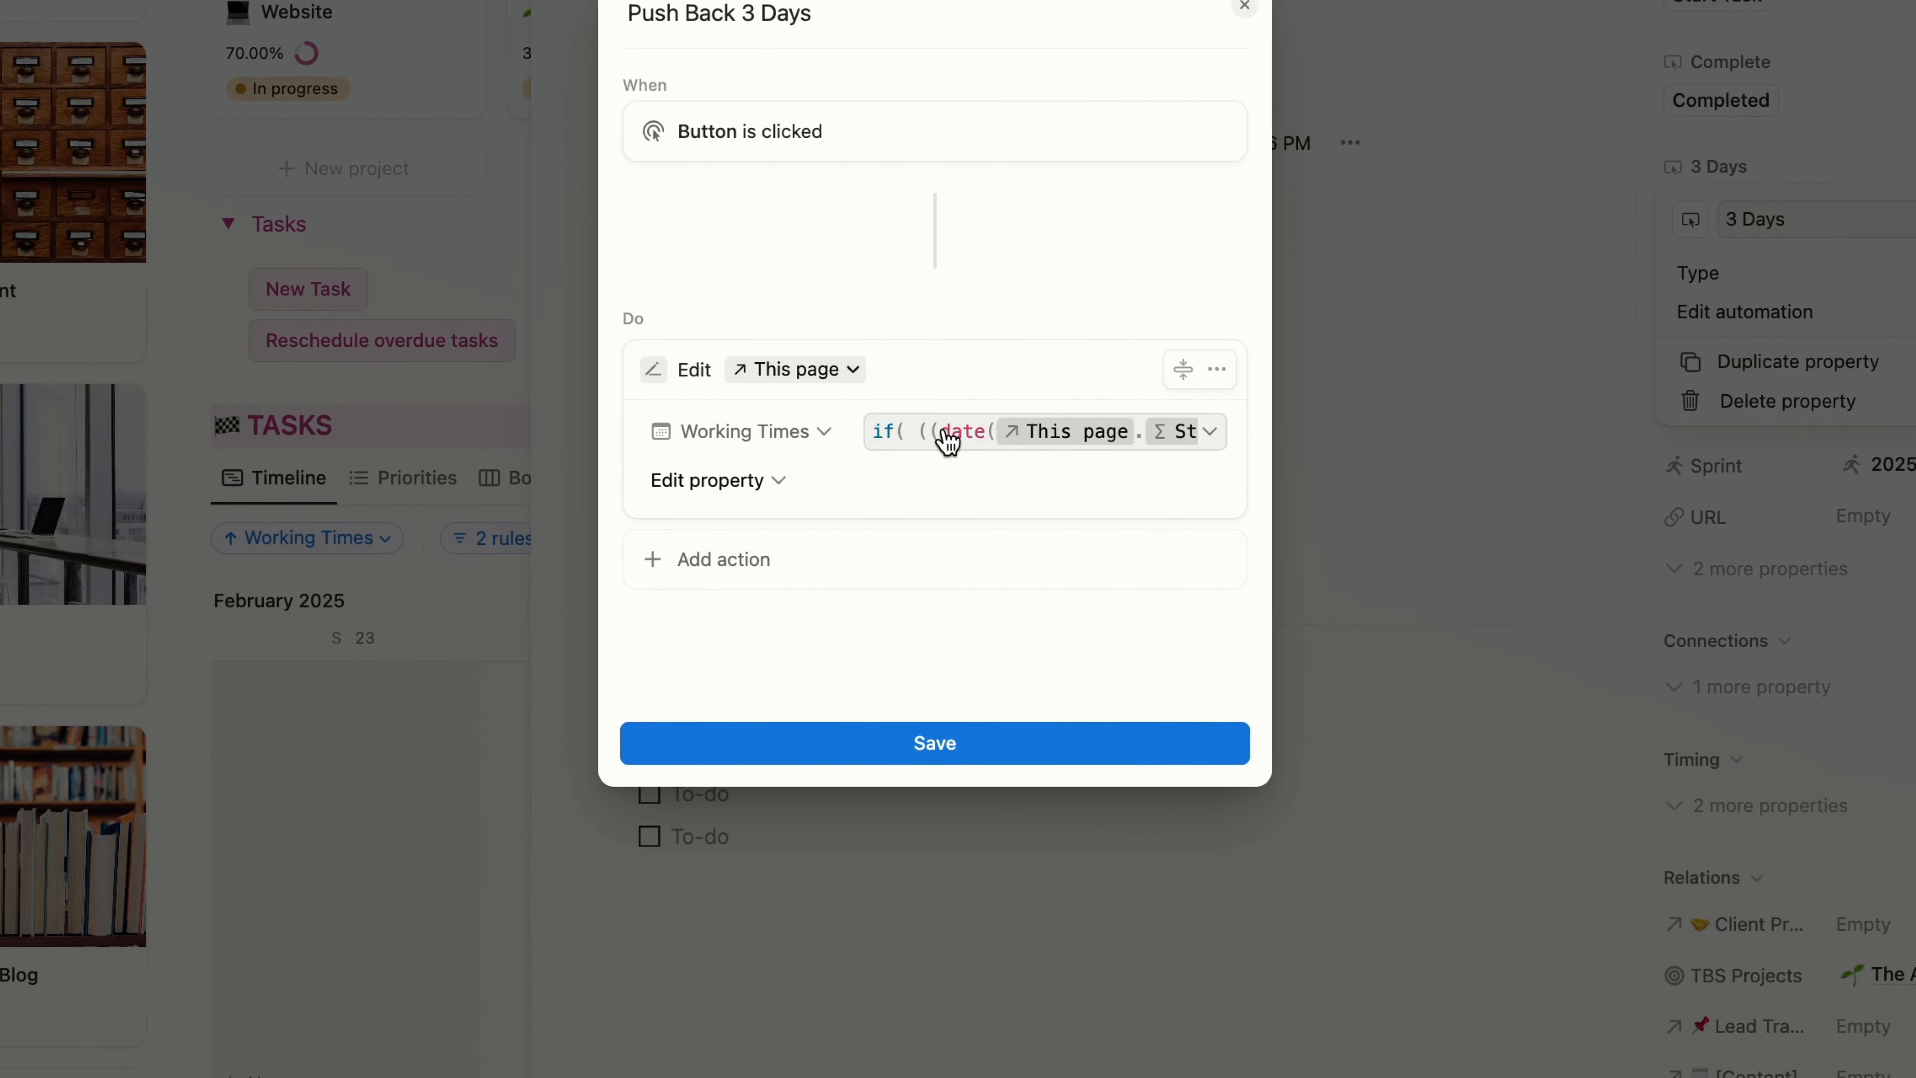
{"action": "left_click", "coordinate": [947, 442]}
{"action": "left_click", "coordinate": [696, 598]}
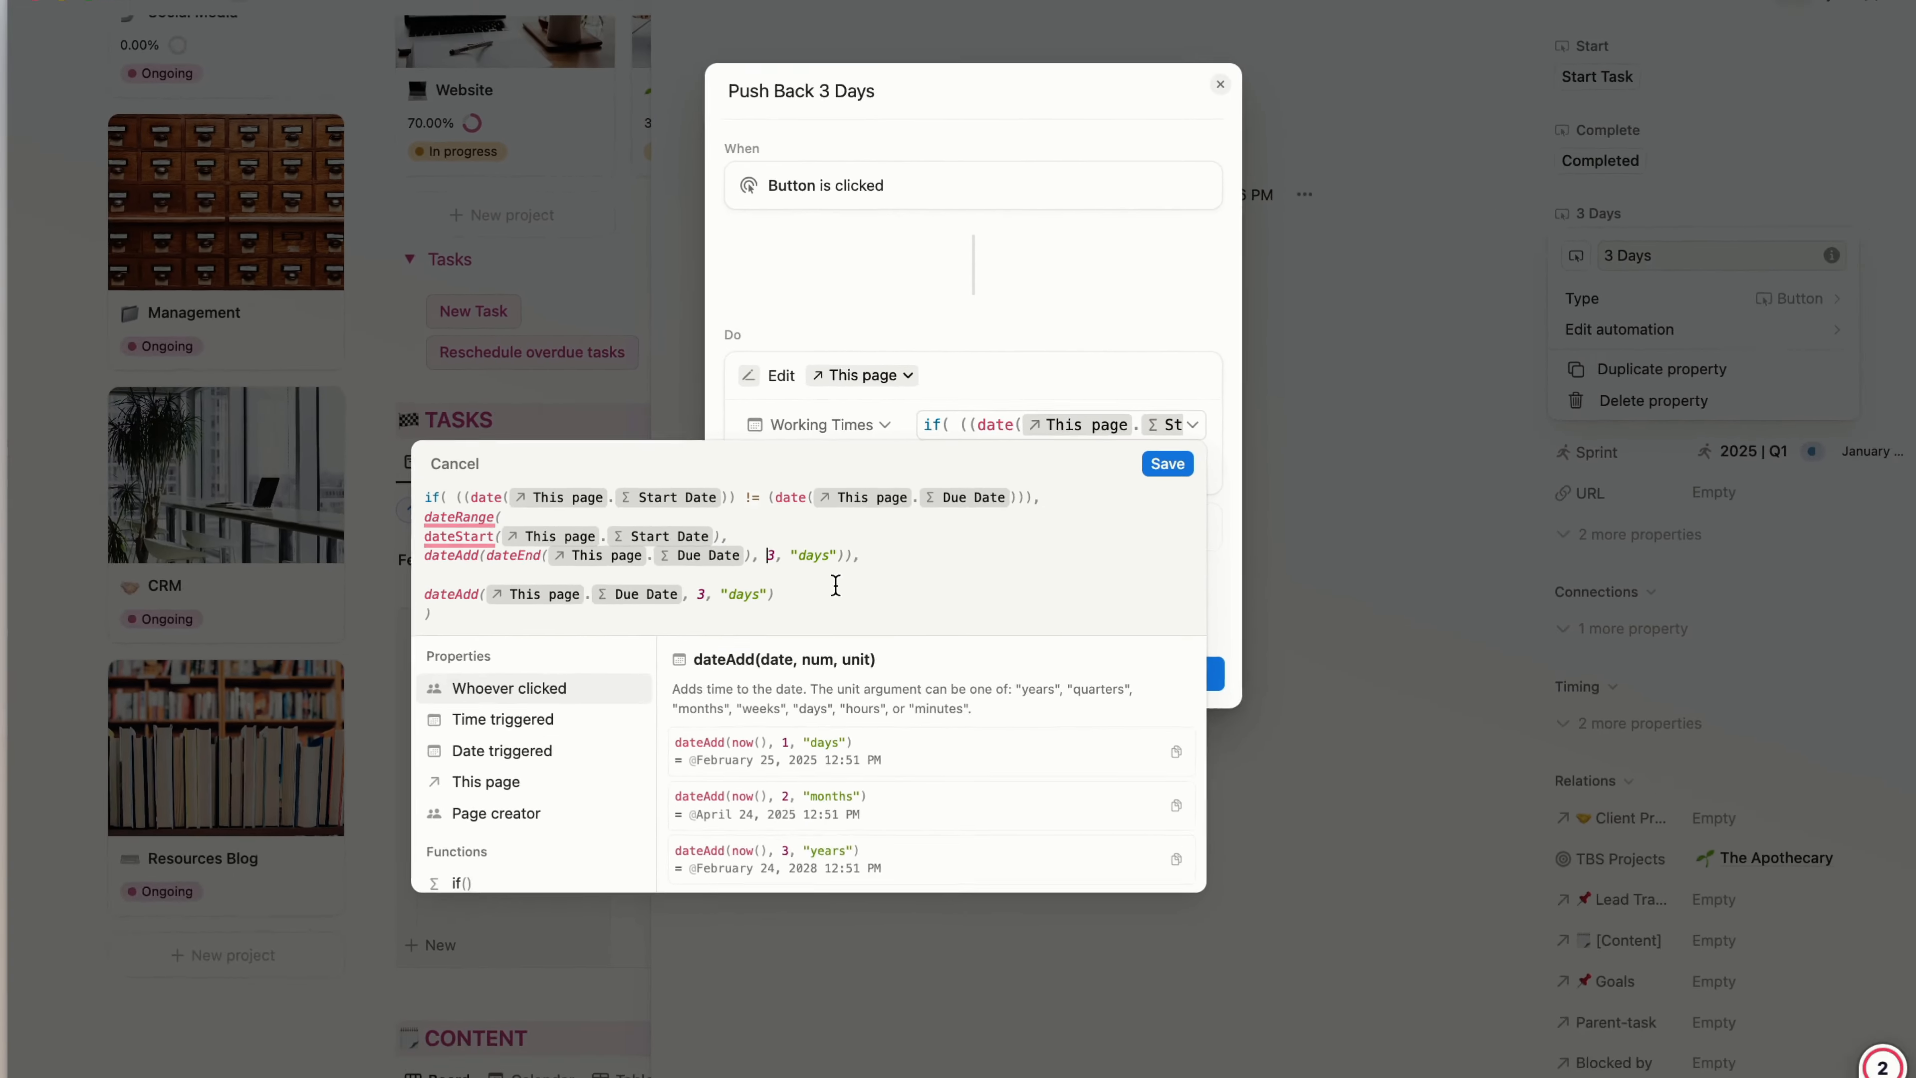
{"action": "key", "text": "BackSpace"}
{"action": "type", "text": "1"}
{"action": "key", "text": "Down"}
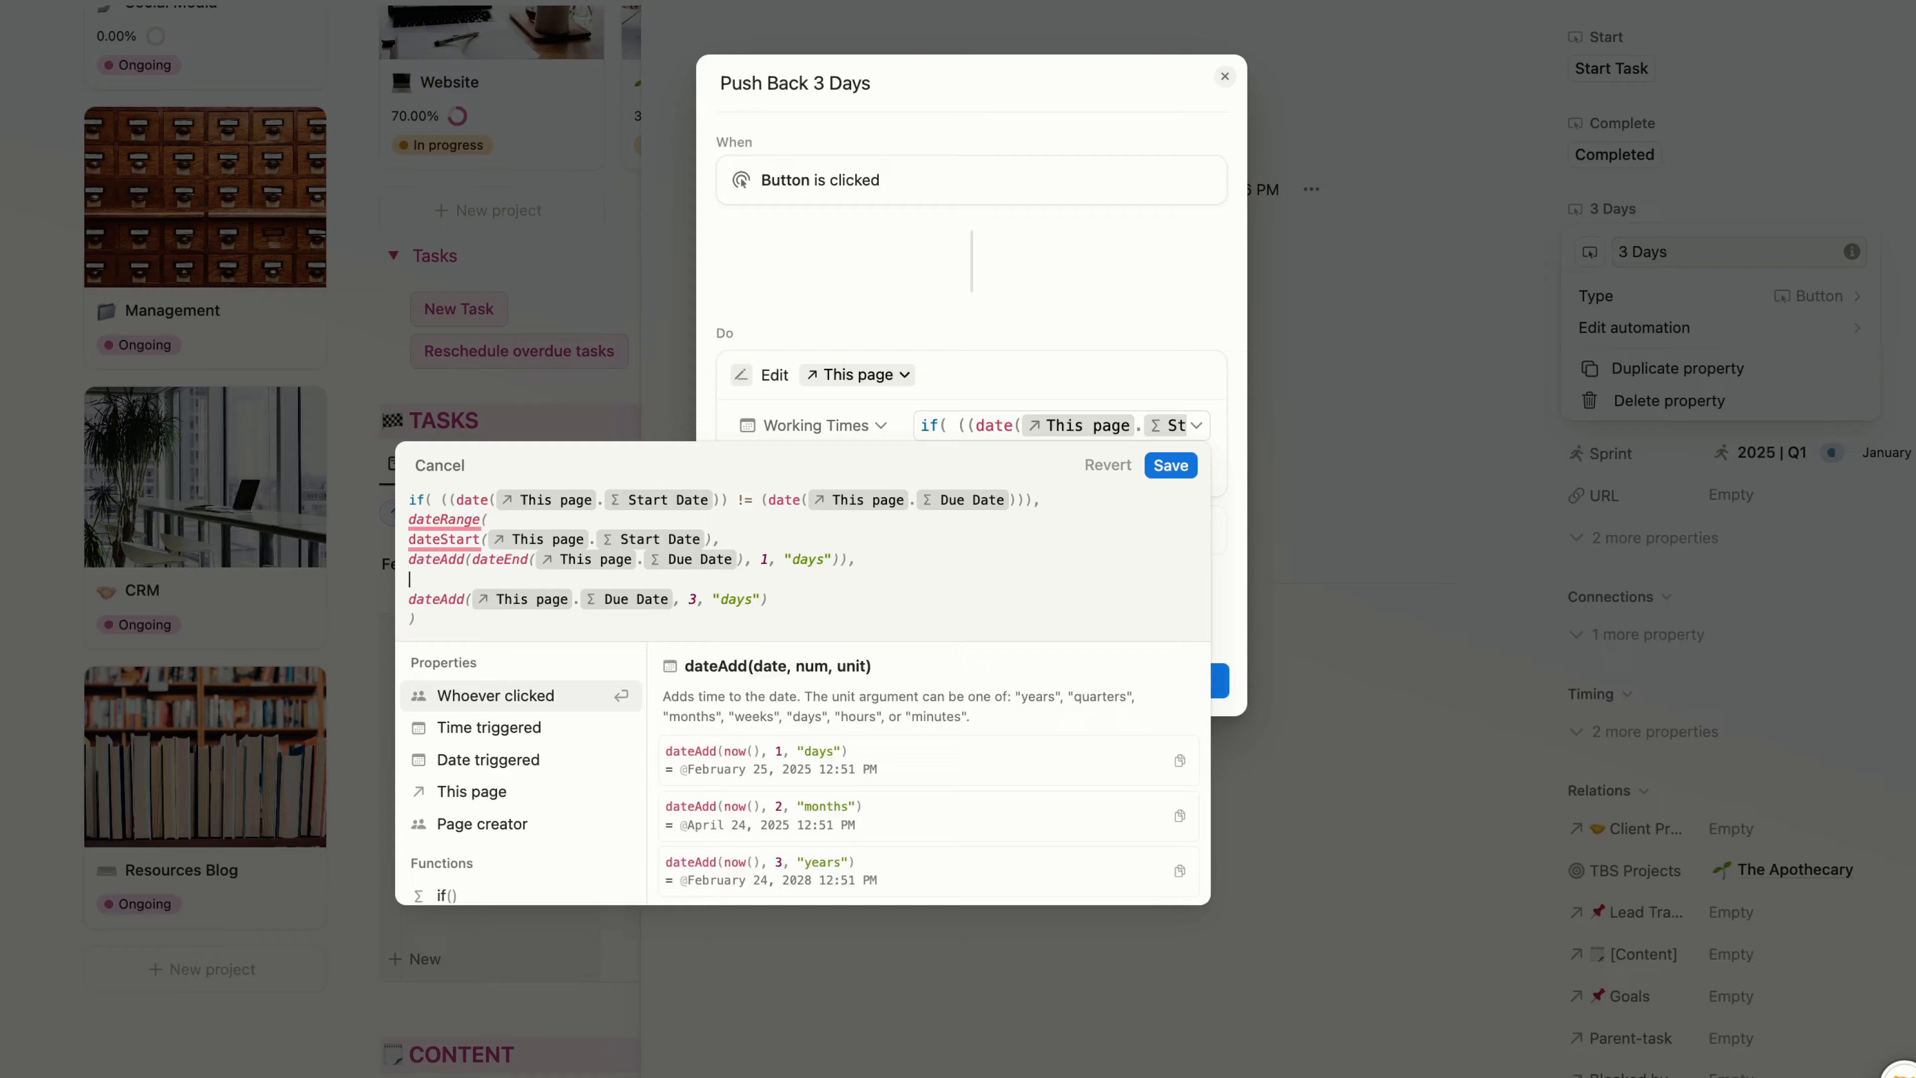
Step: Set the final dateAdd in the formula to add 1 day, save the automation and close the property settings
{"action": "left_click", "coordinate": [860, 579]}
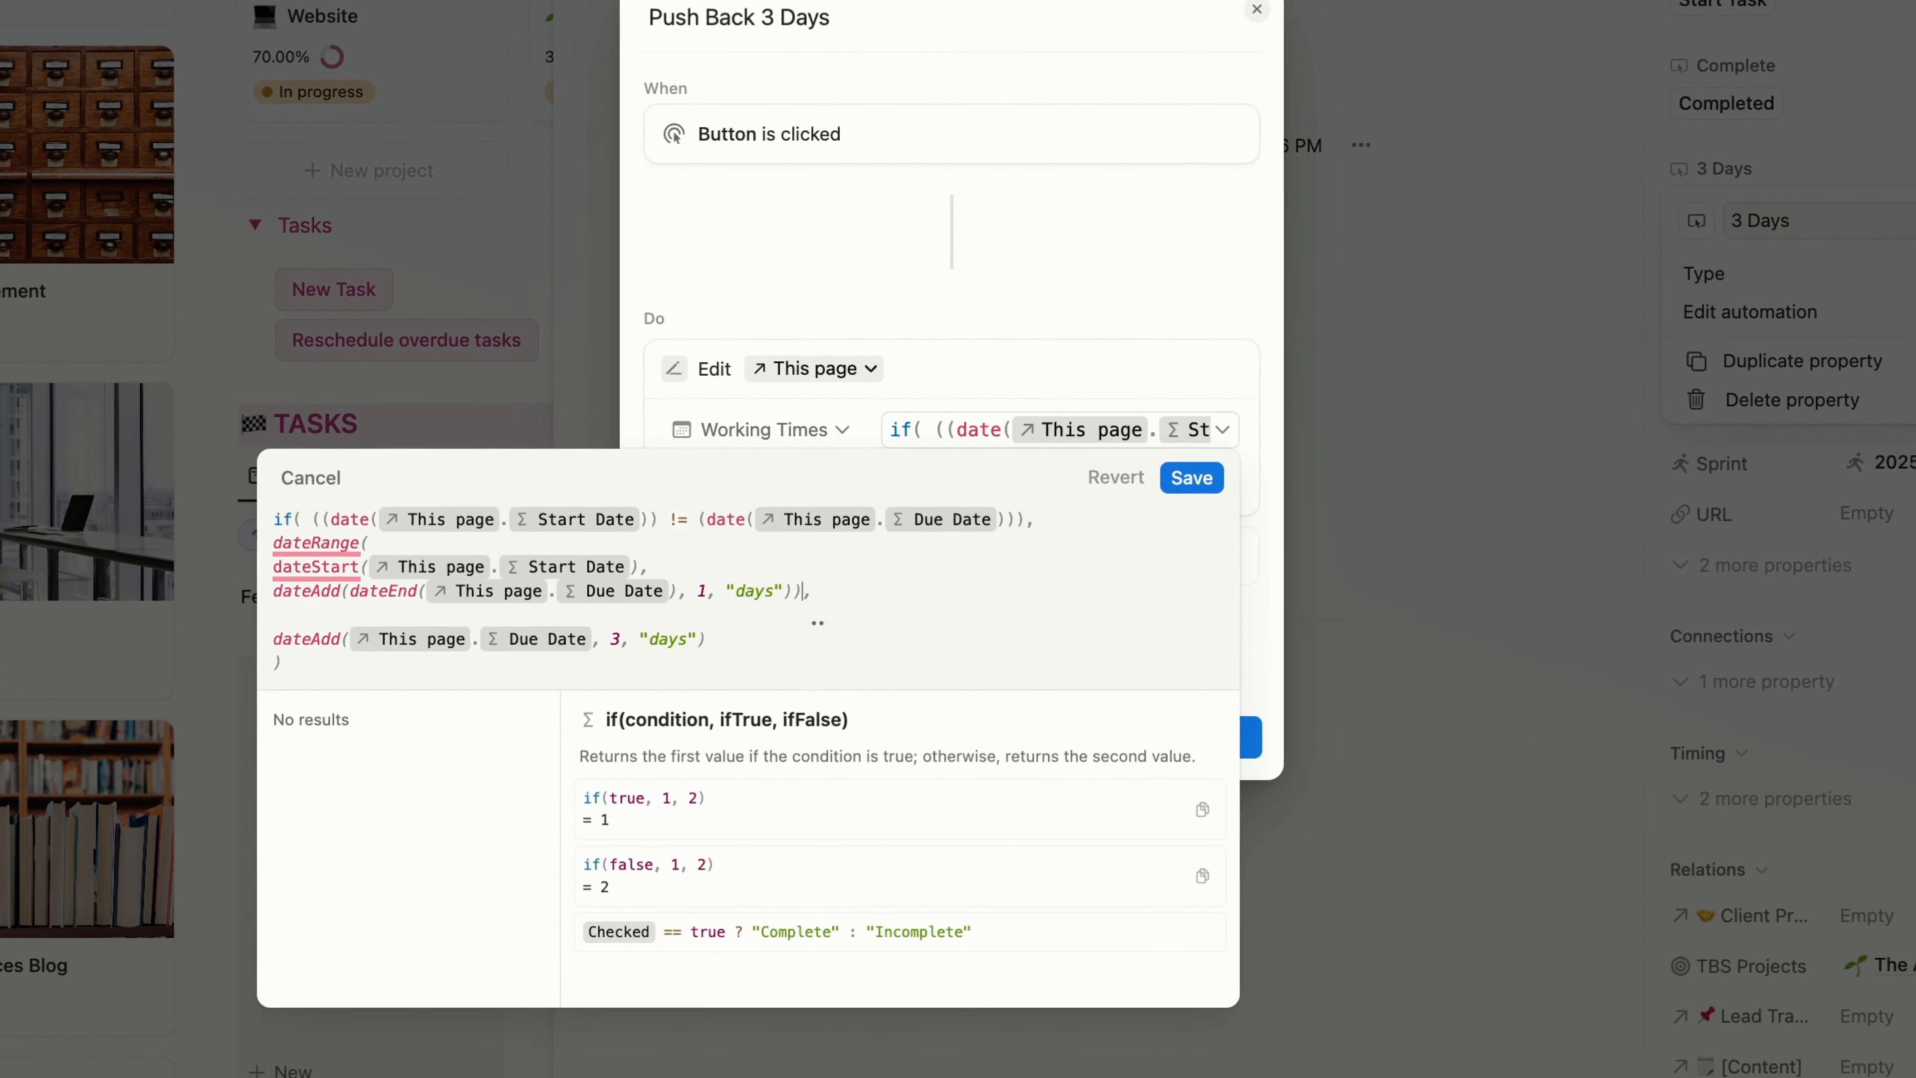
{"action": "left_click", "coordinate": [697, 599]}
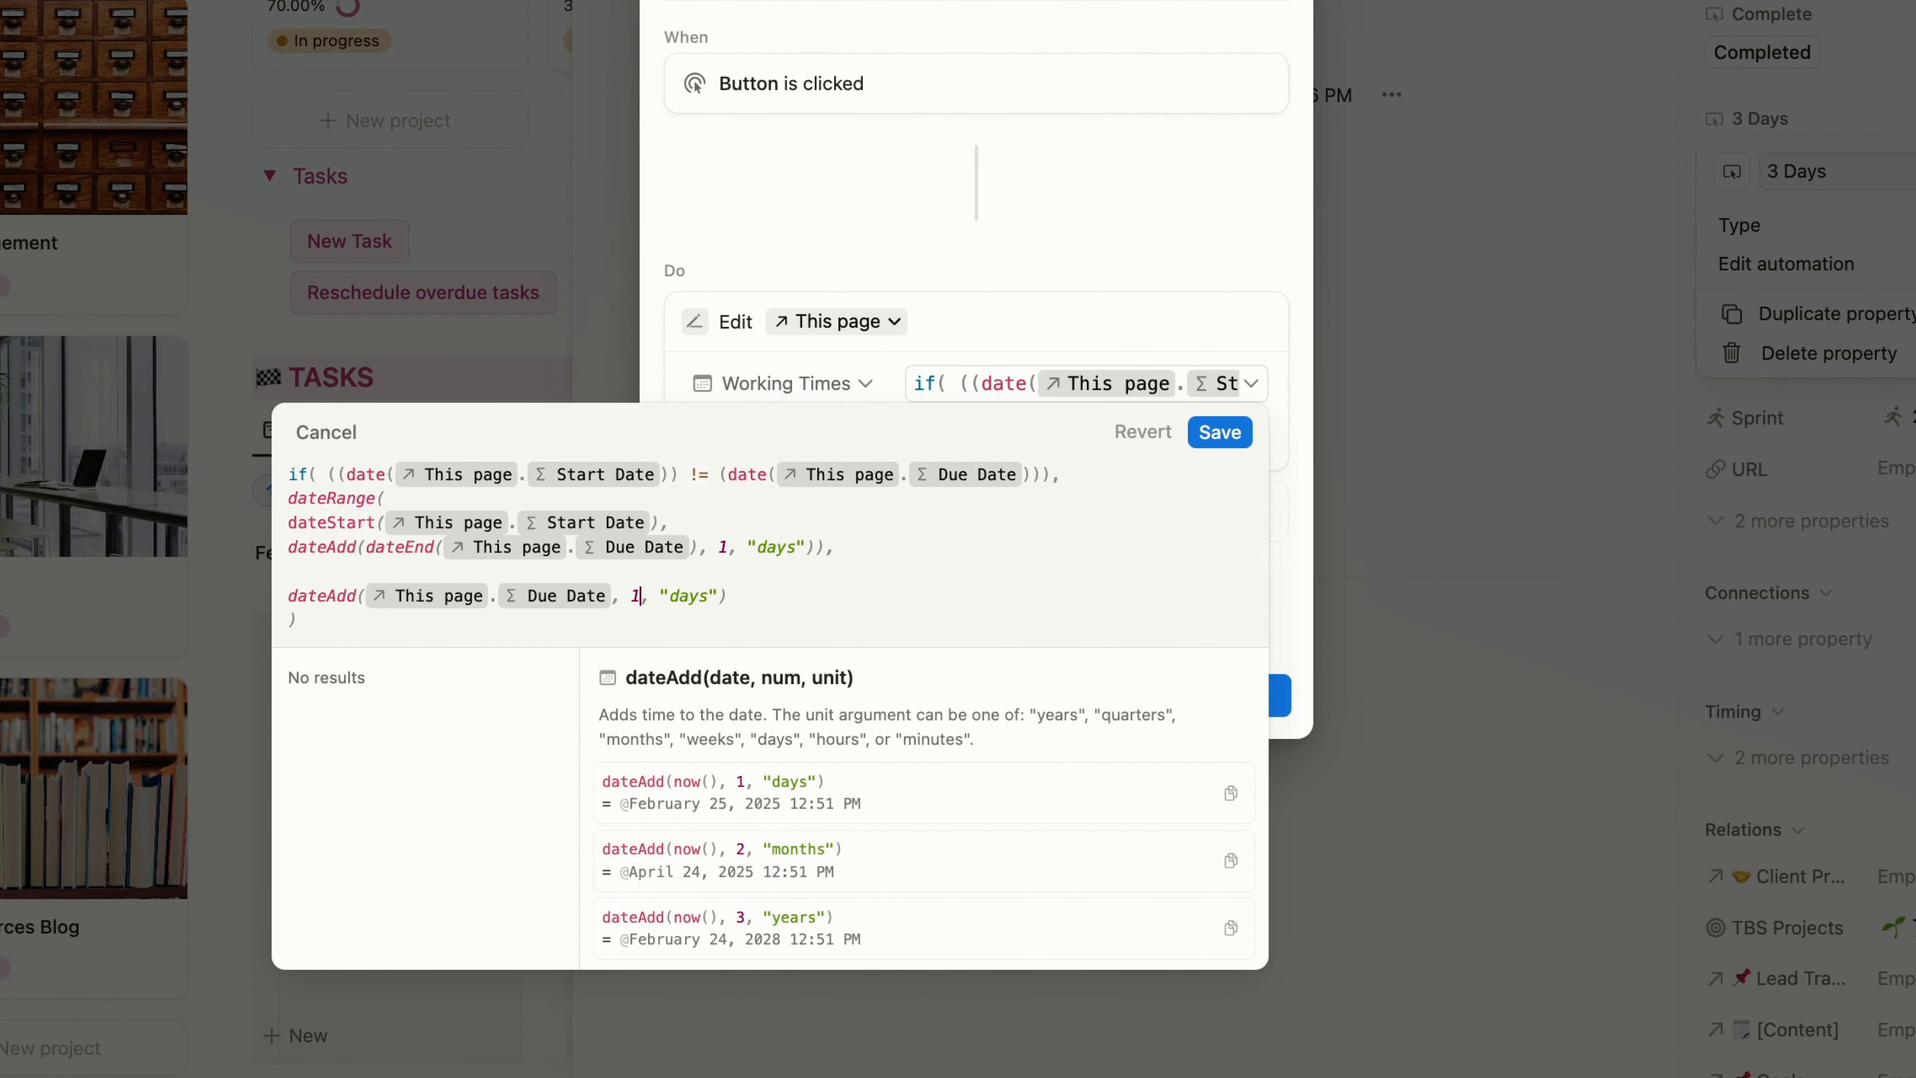
{"action": "left_click", "coordinate": [1220, 432]}
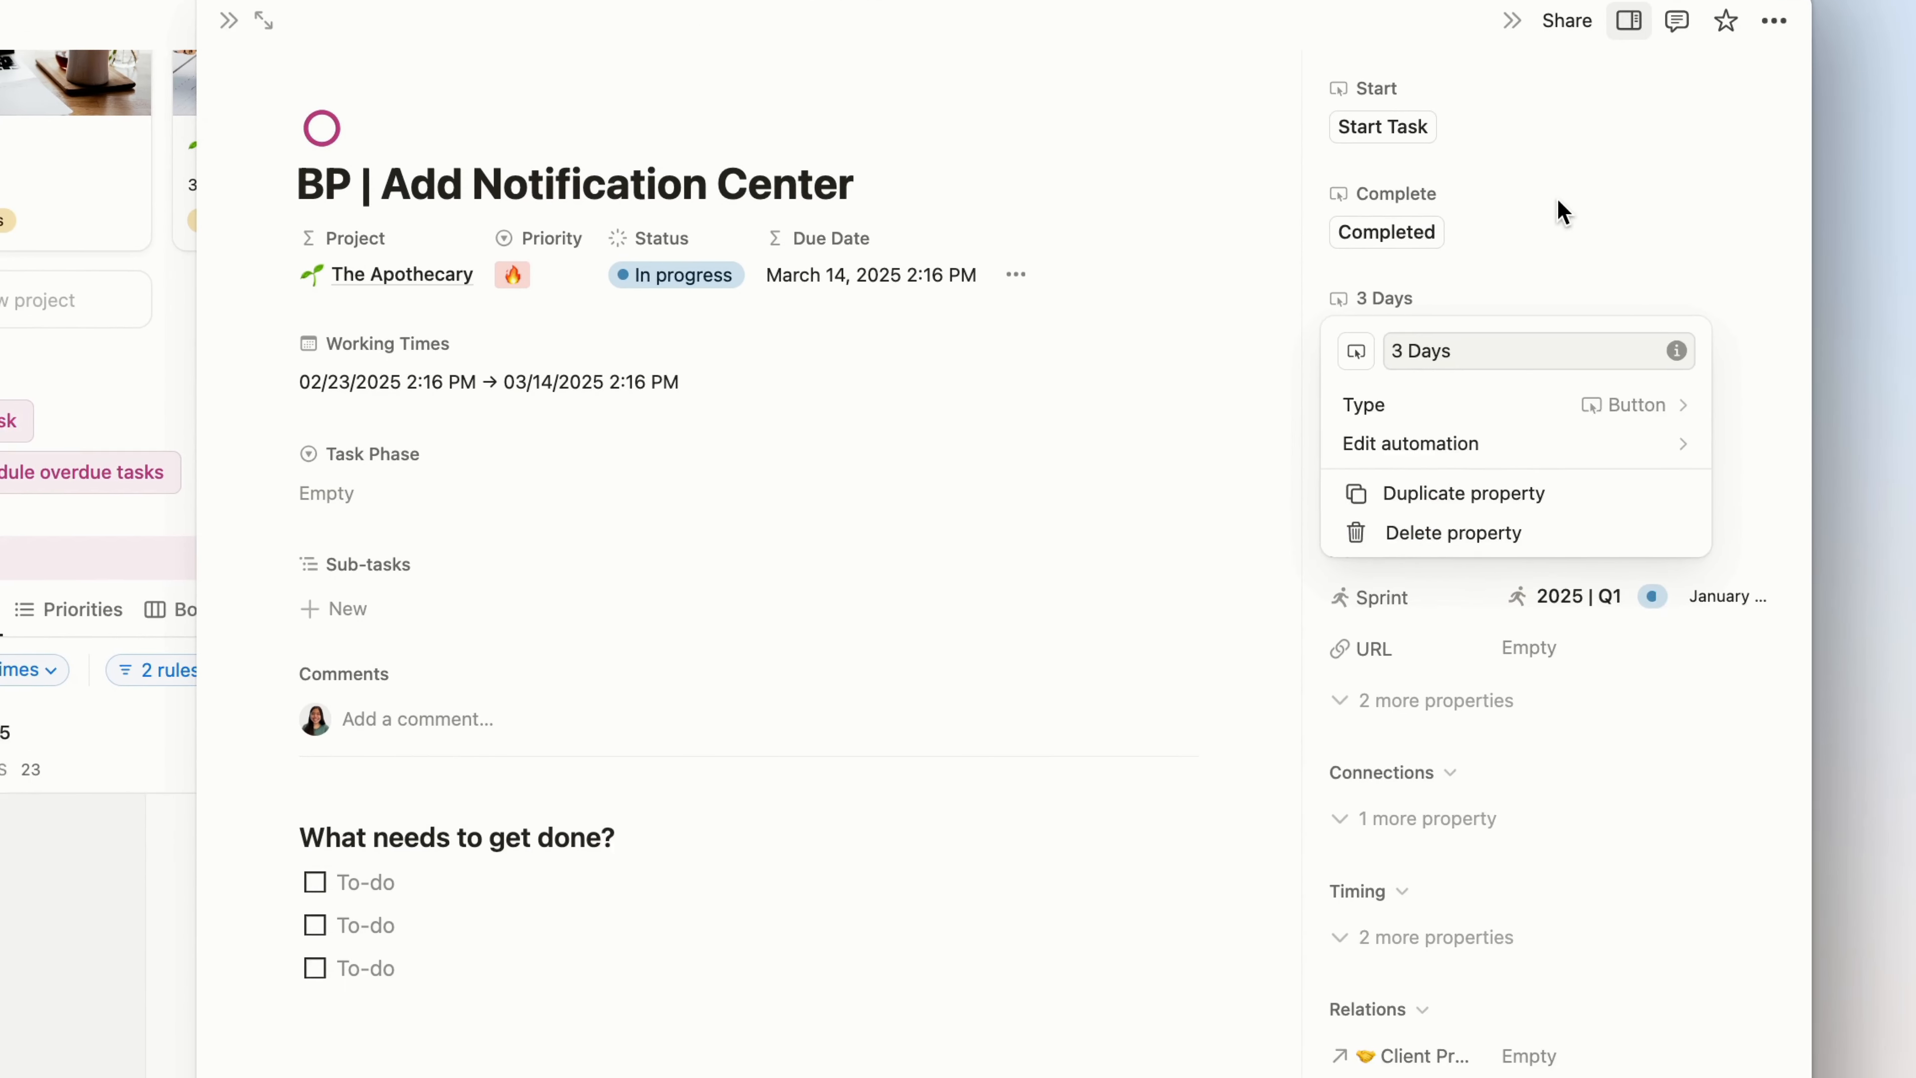
{"action": "left_click", "coordinate": [1563, 213]}
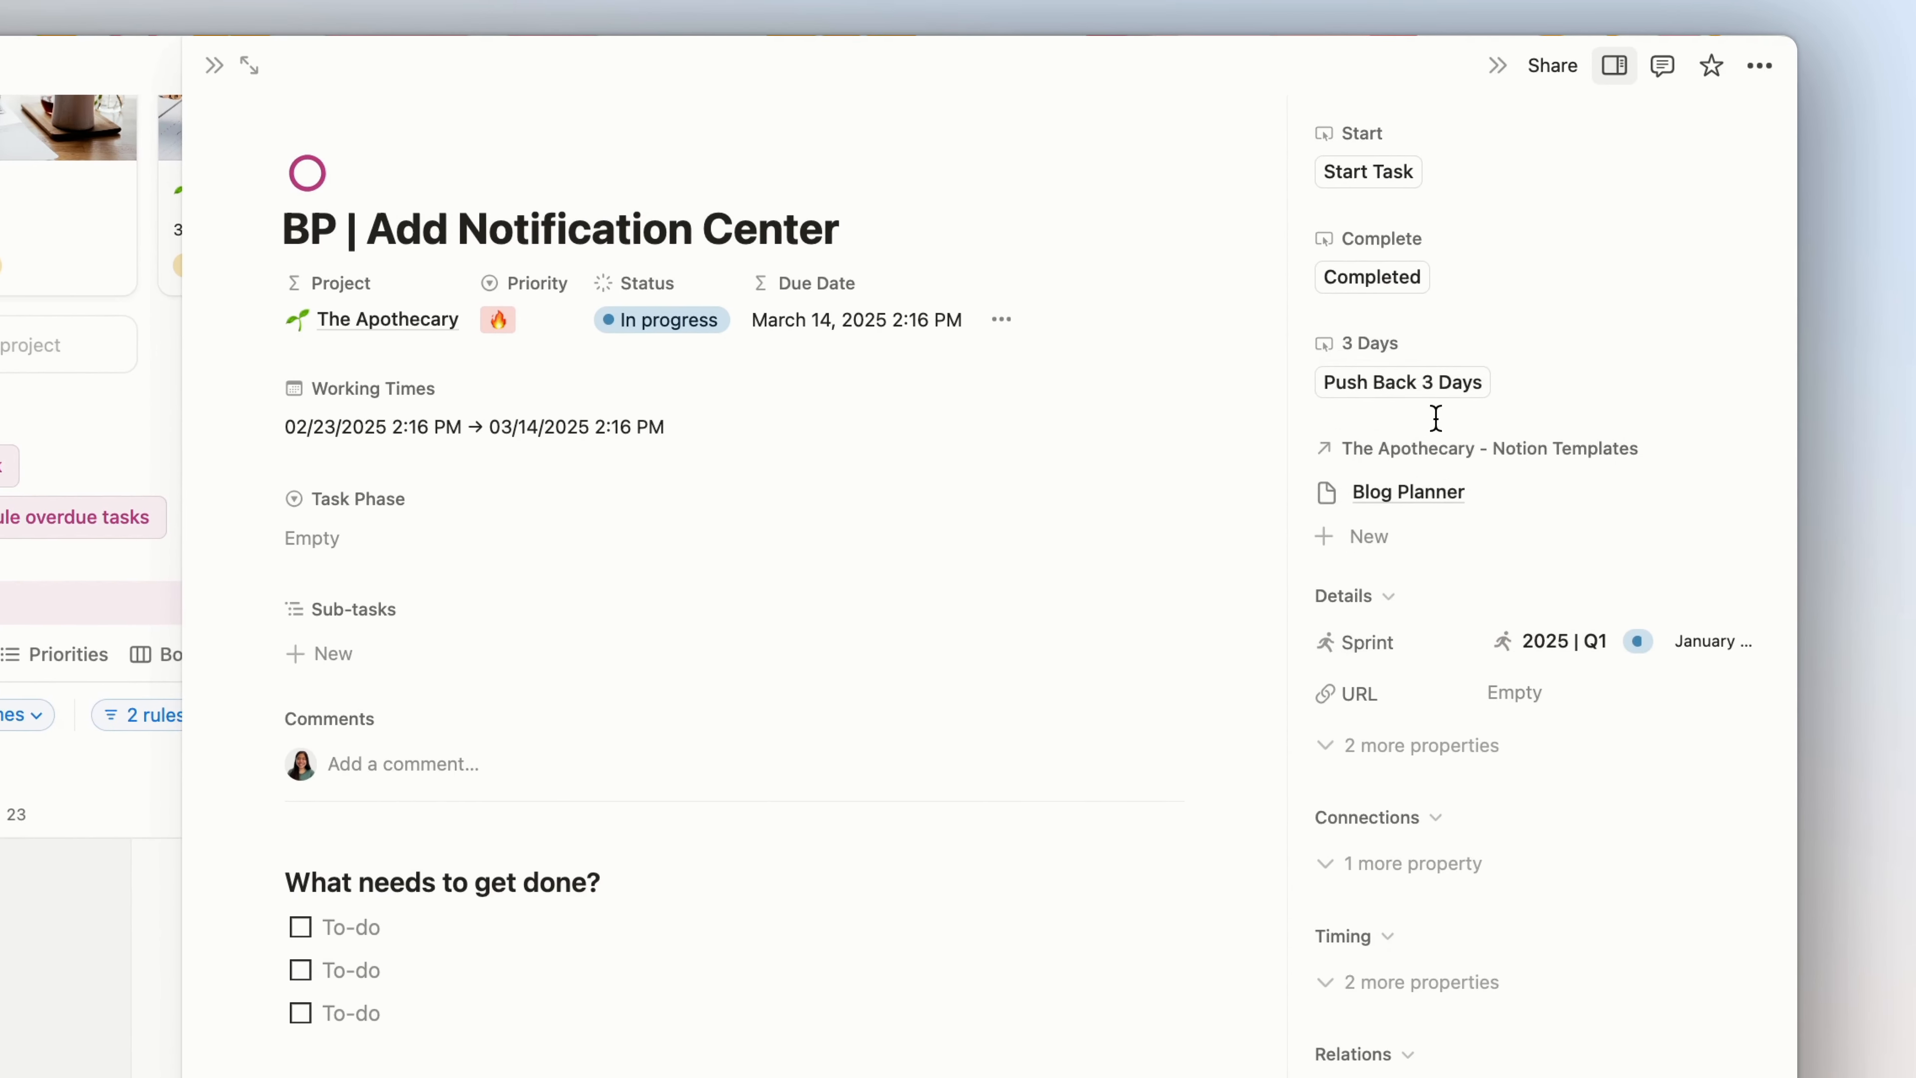
Step: Test the edited Push Back 3 Days button repeatedly, moving the task's end date to March 23, 2025
{"action": "left_click", "coordinate": [1535, 285]}
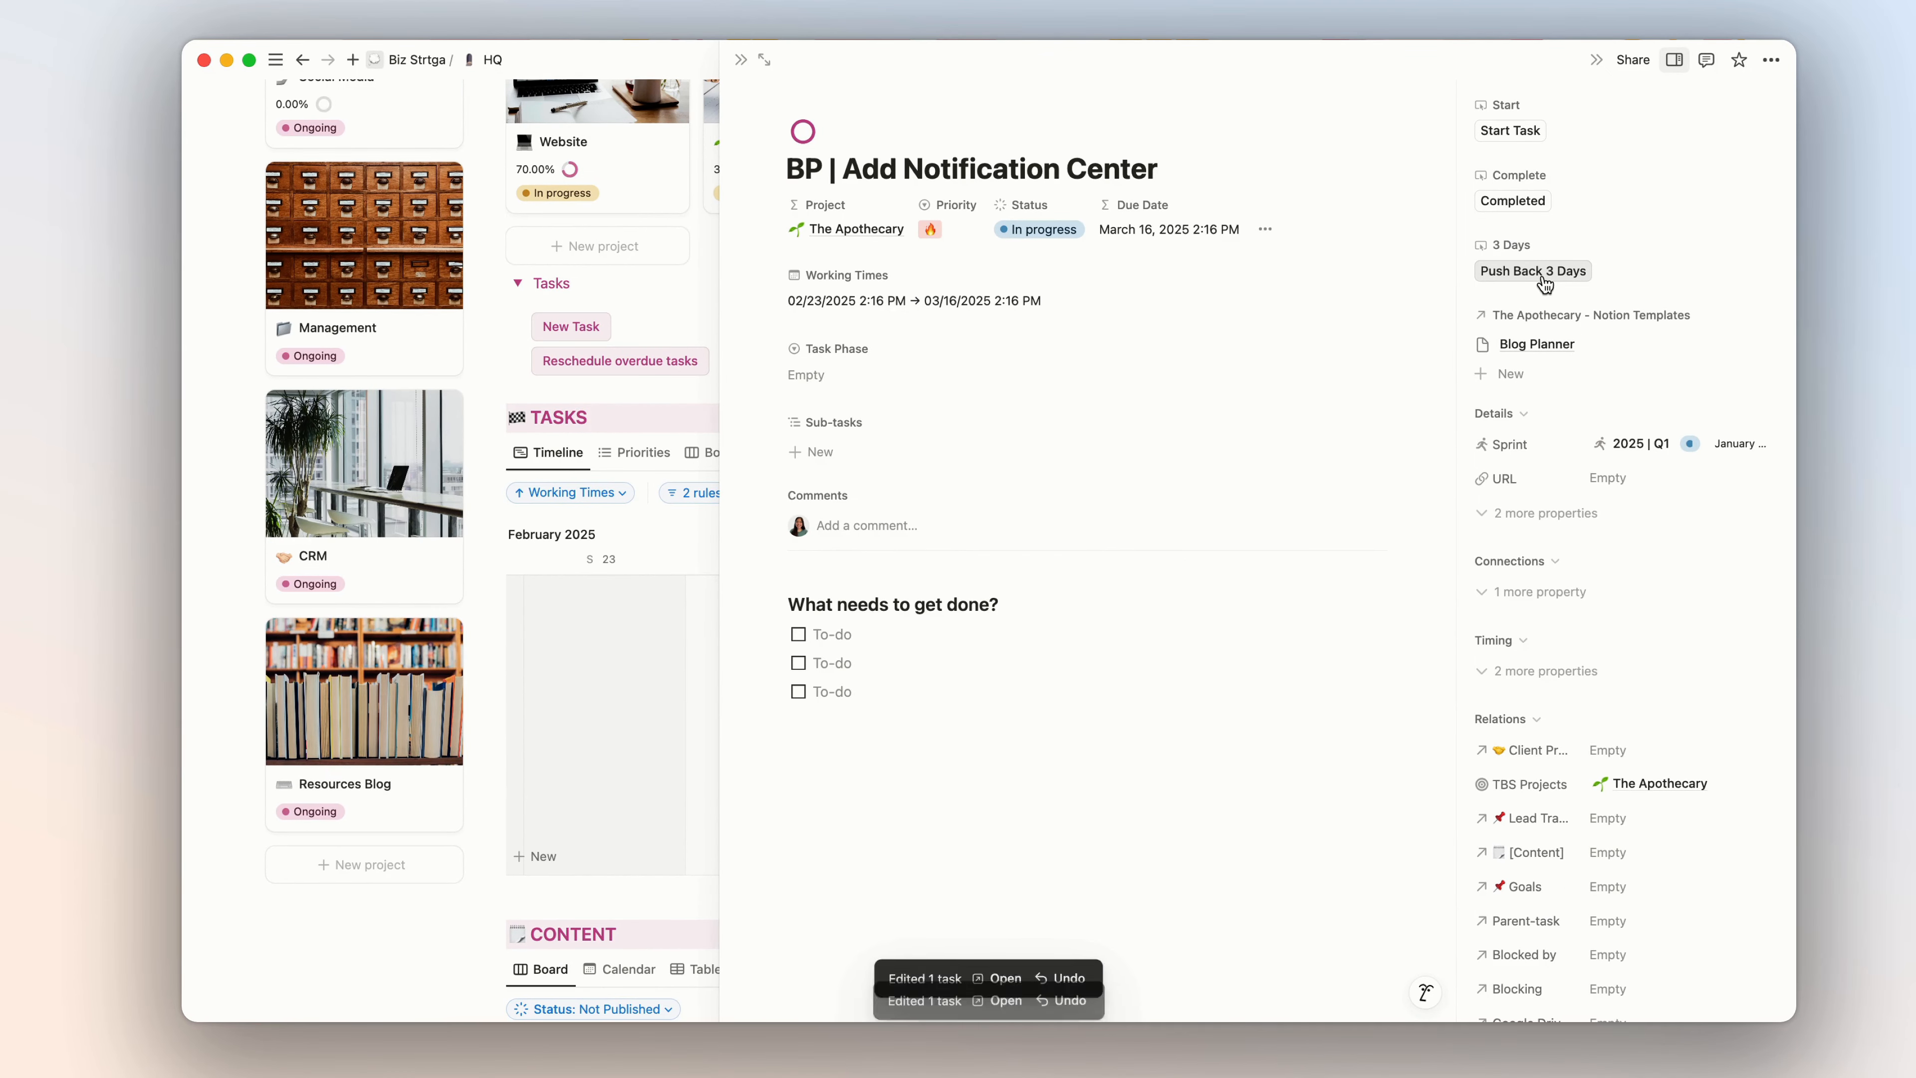
{"action": "left_click", "coordinate": [1535, 272]}
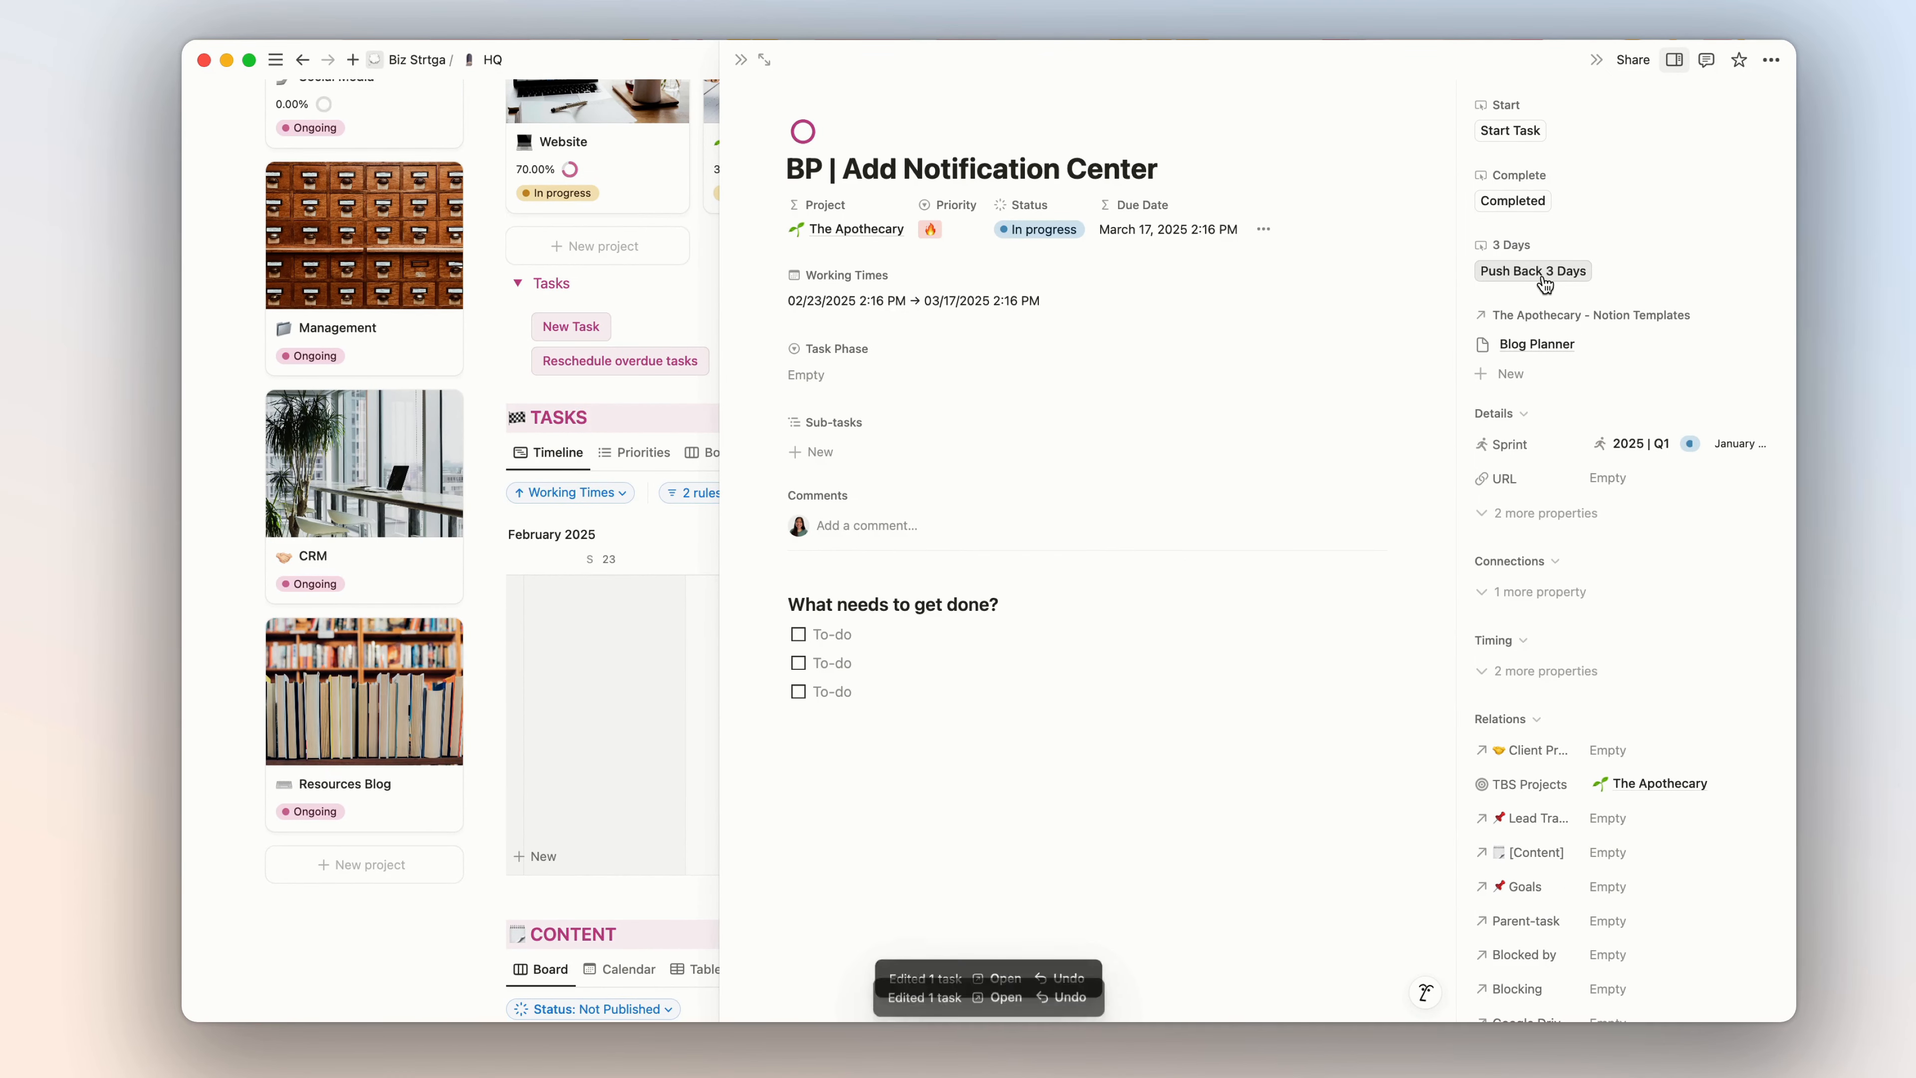
{"action": "left_click", "coordinate": [1543, 278]}
{"action": "left_click", "coordinate": [1543, 278]}
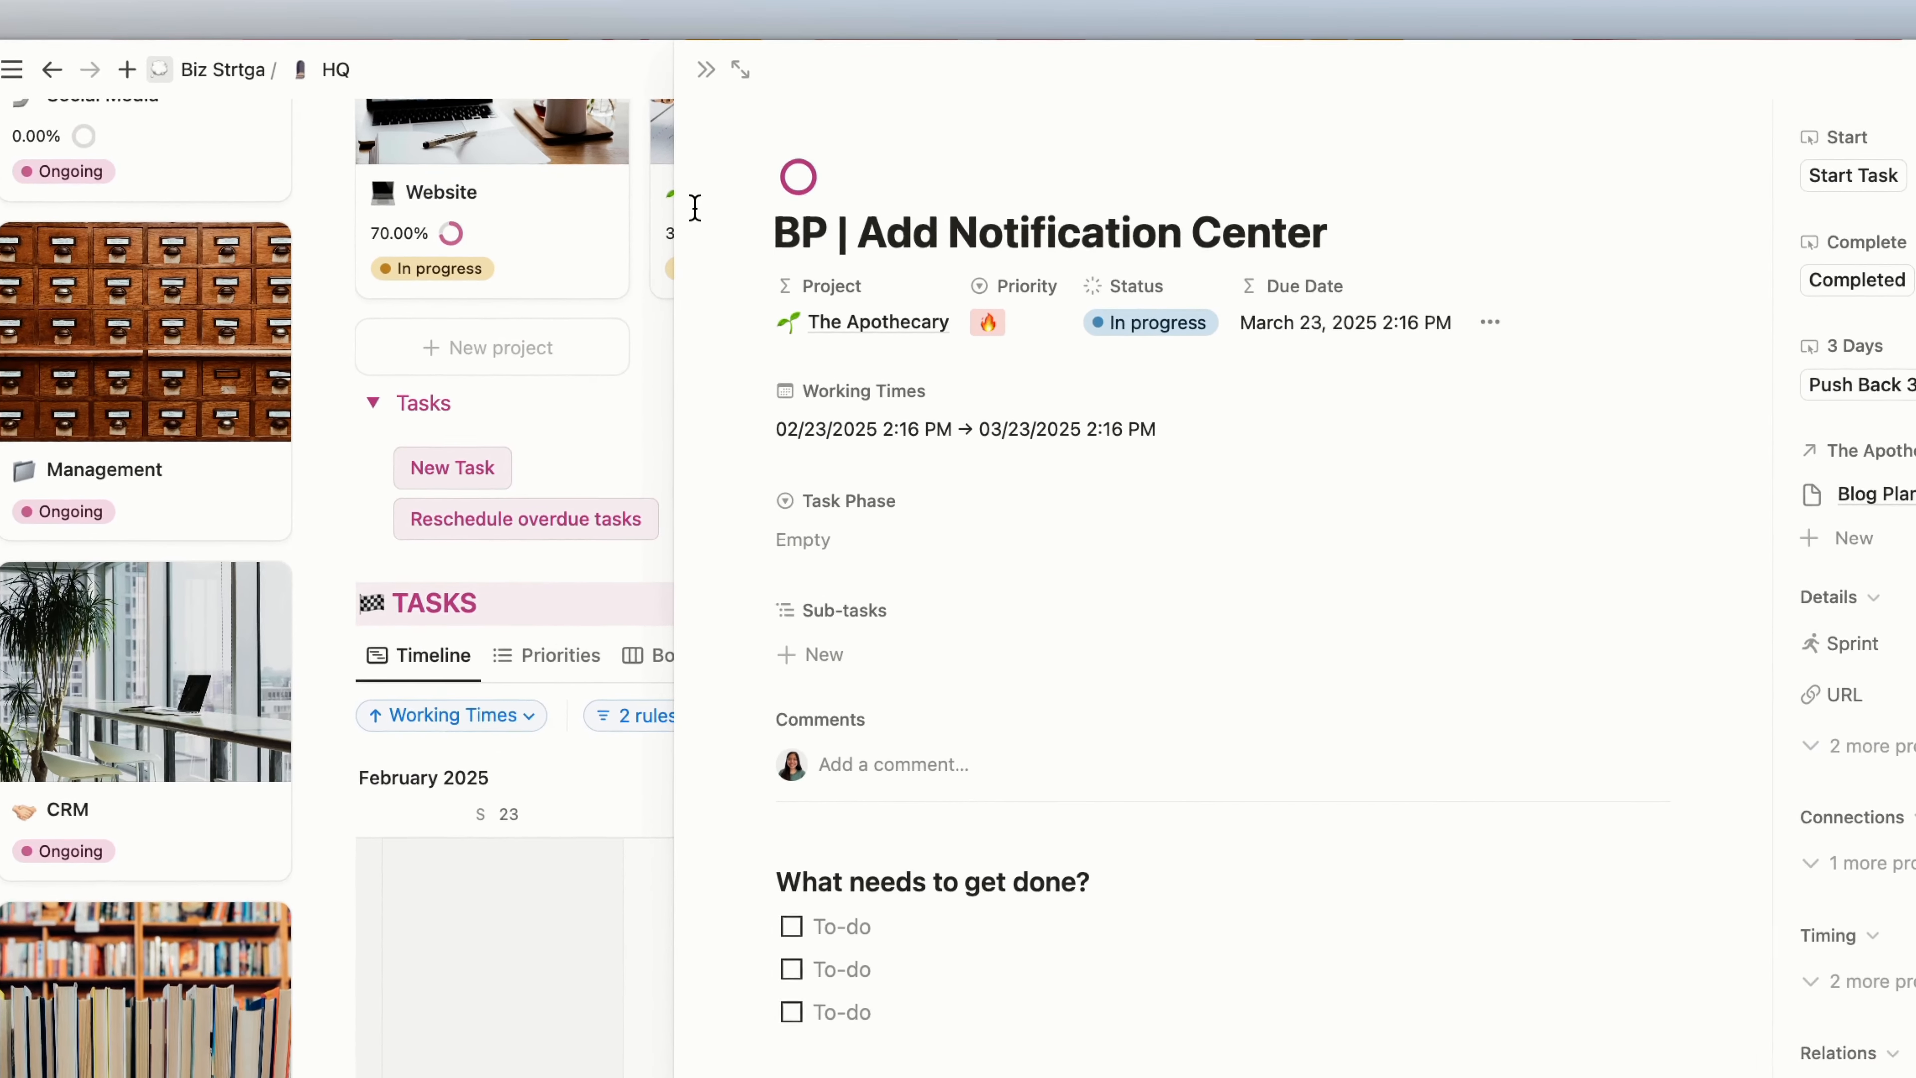
Step: Remove the end date from the task's Working Times, keeping 02/23/2025 2:16 PM, and close the task
{"action": "left_click", "coordinate": [907, 300]}
{"action": "left_click", "coordinate": [1050, 960]}
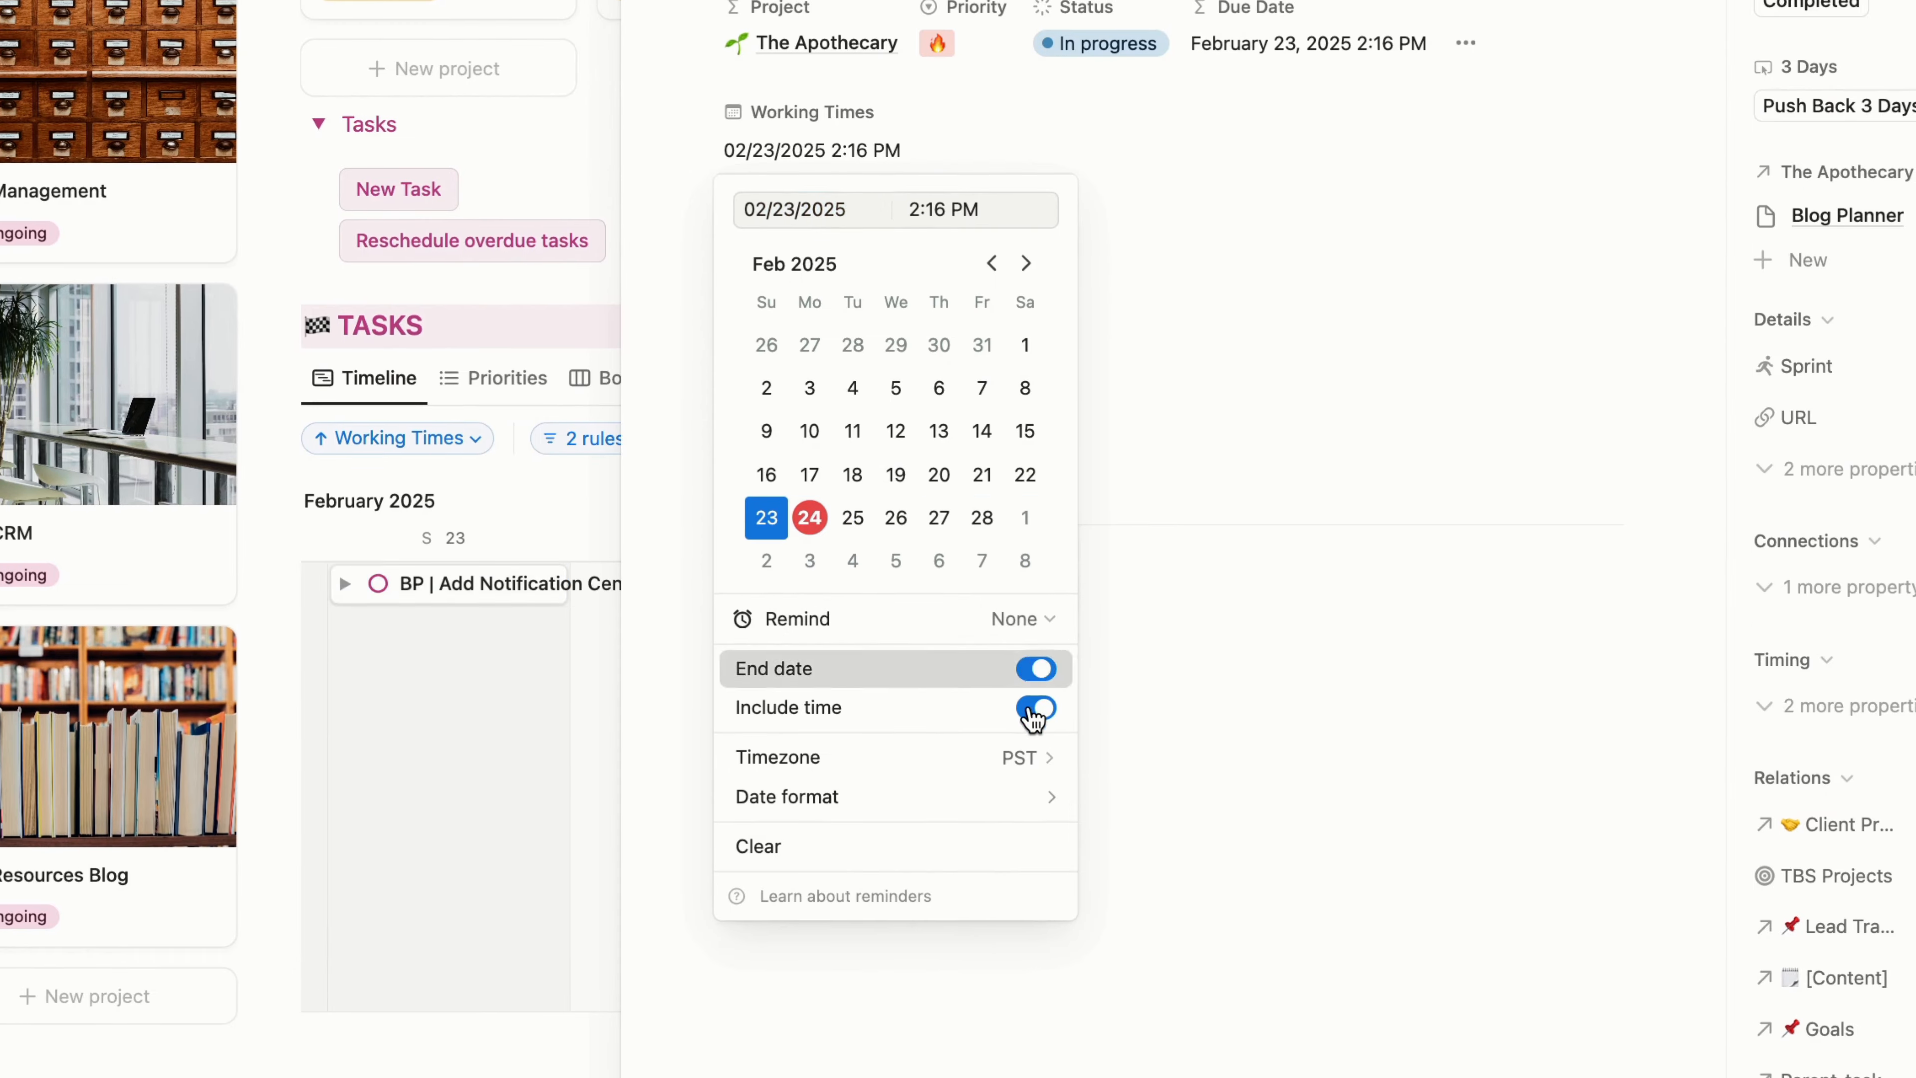
{"action": "left_click", "coordinate": [1166, 480]}
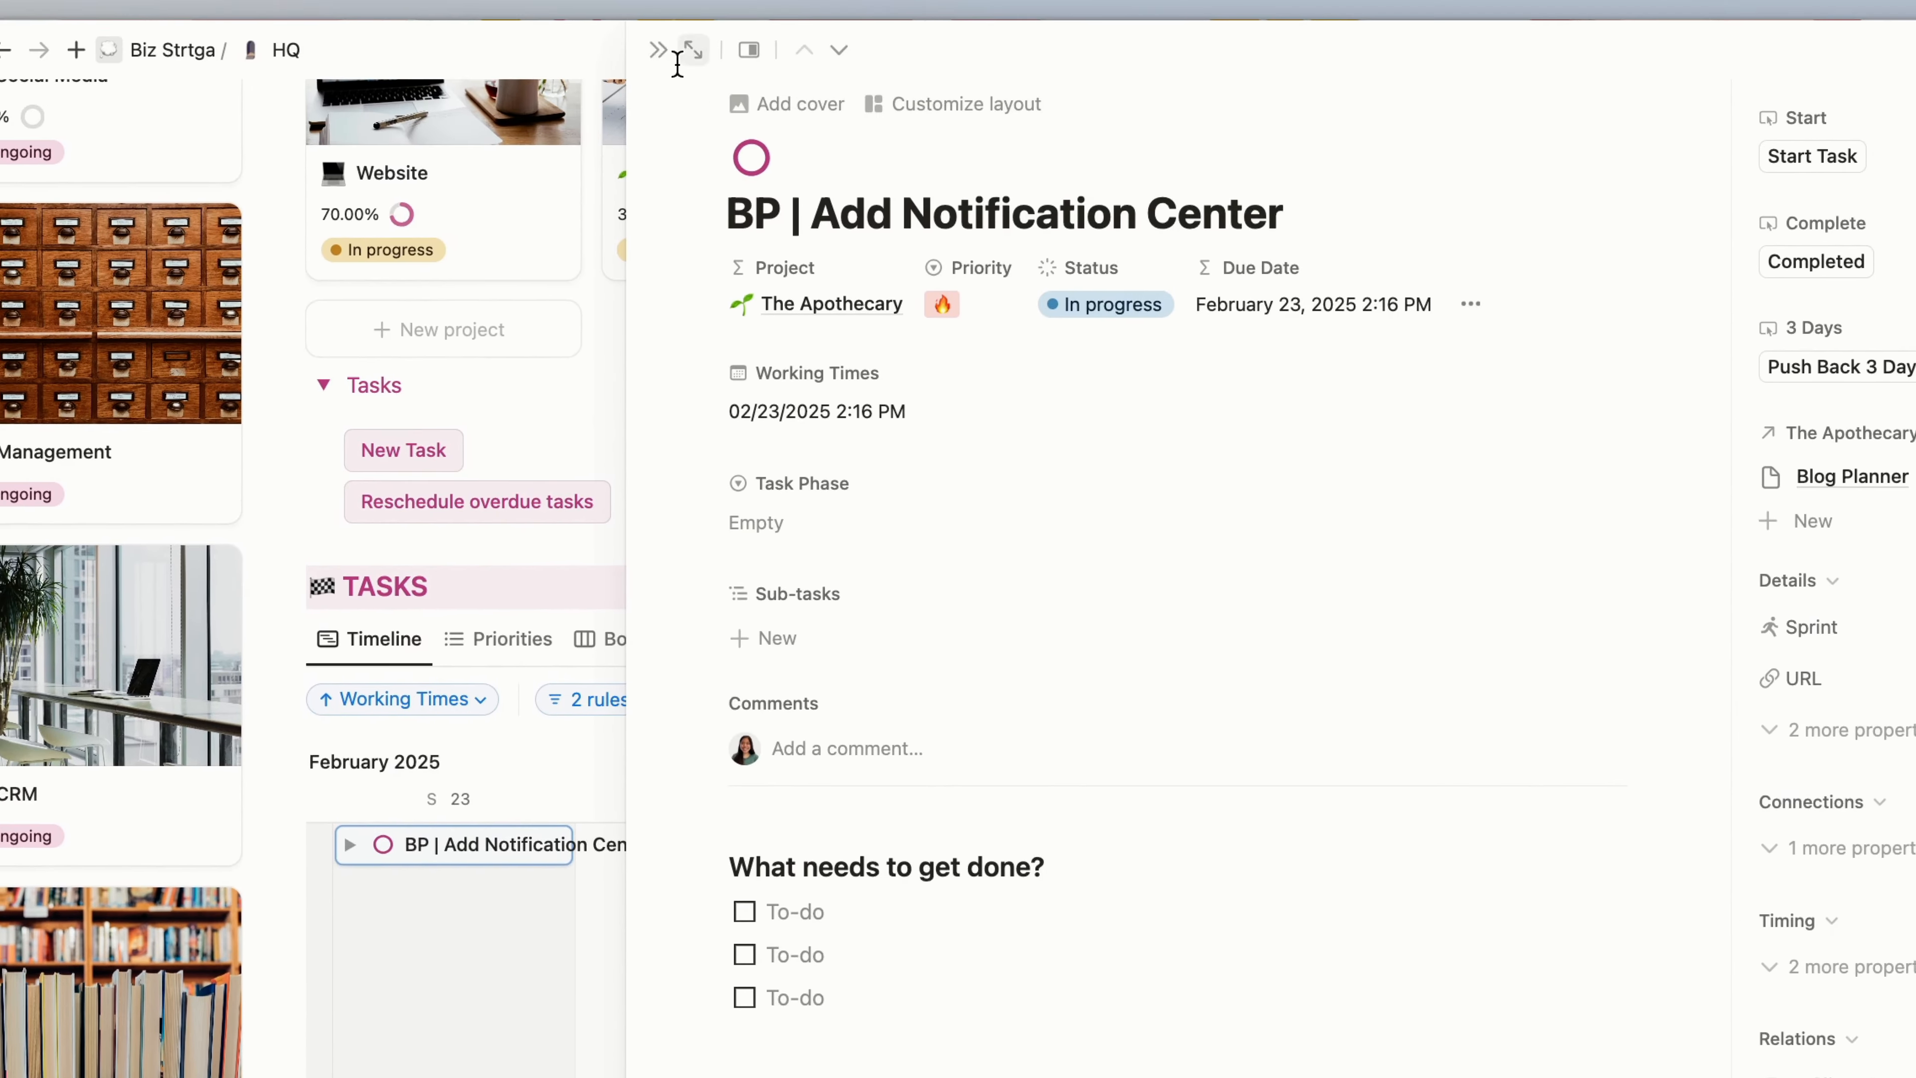
{"action": "left_click", "coordinate": [684, 66]}
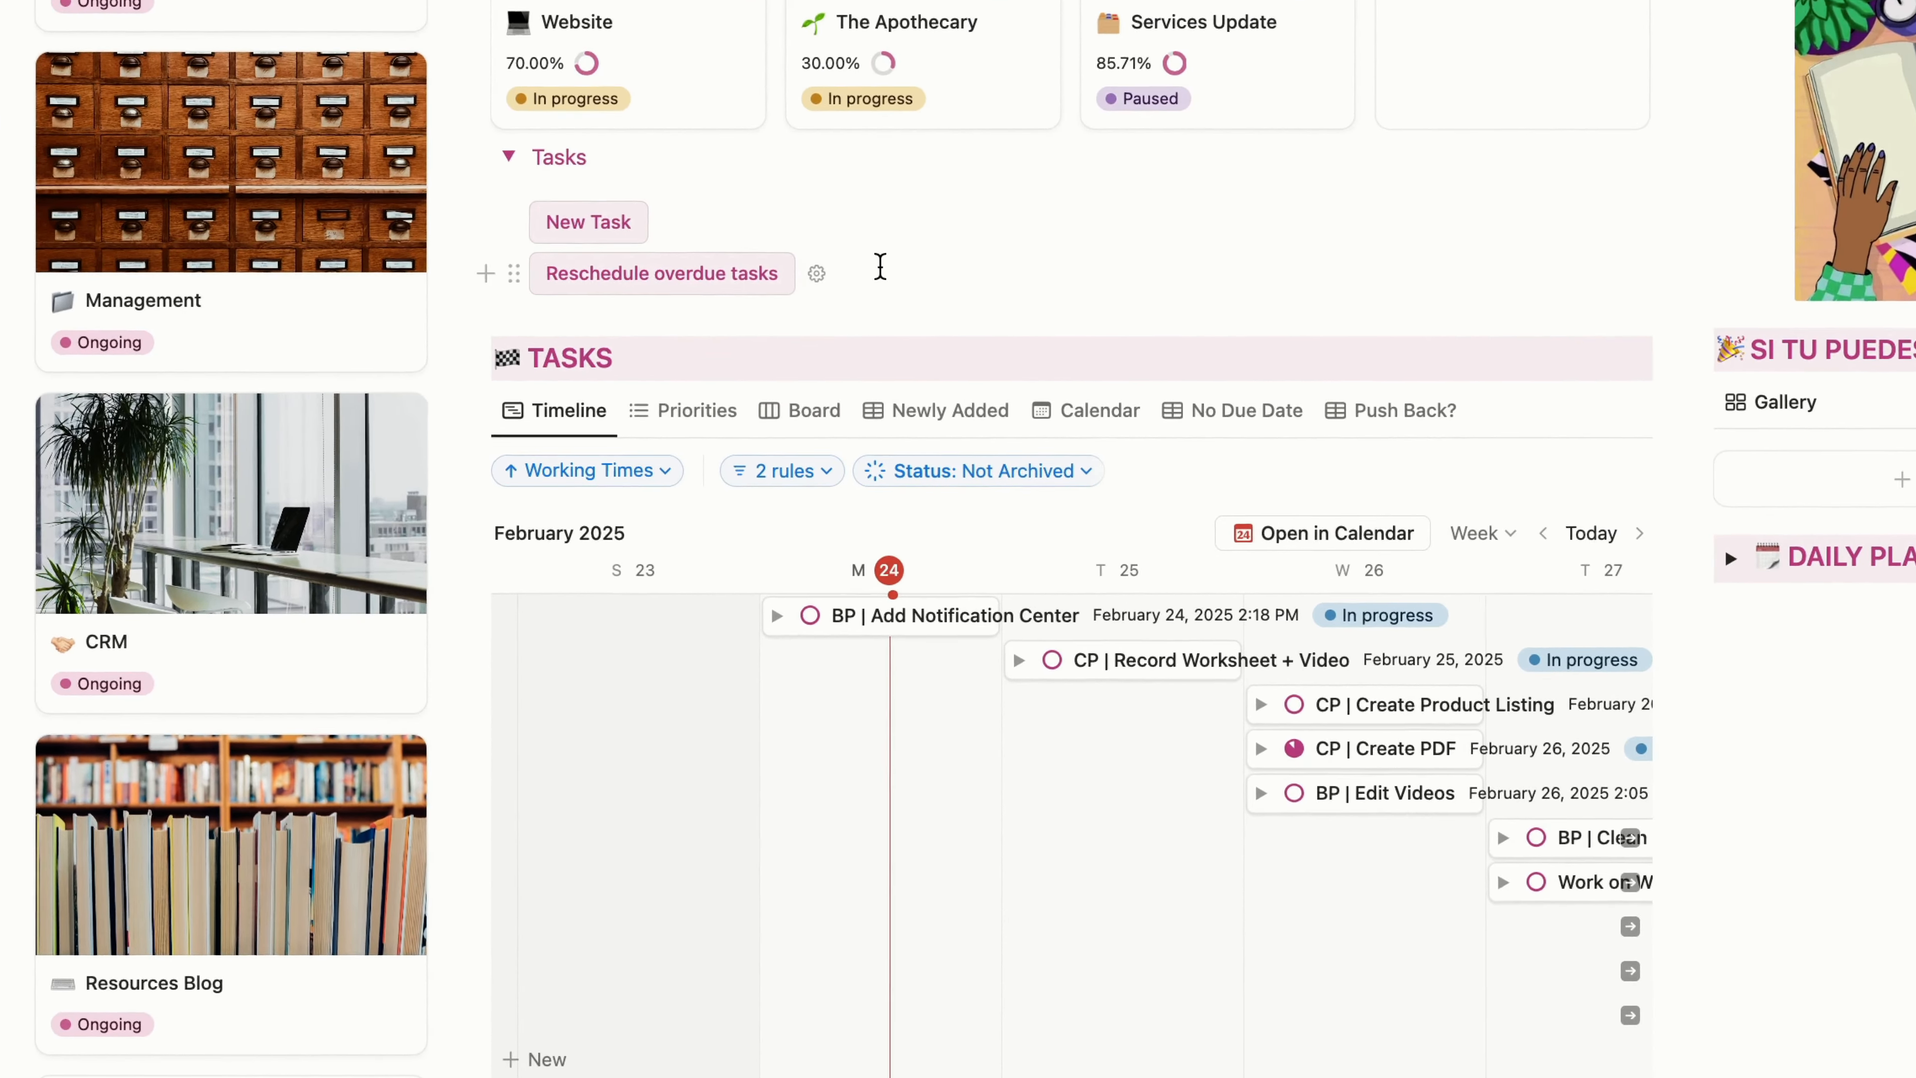
Step: Open the BP | Add Notification Center task from the timeline to check its rescheduled Working Times
{"action": "left_click", "coordinate": [914, 616]}
{"action": "left_click", "coordinate": [706, 69]}
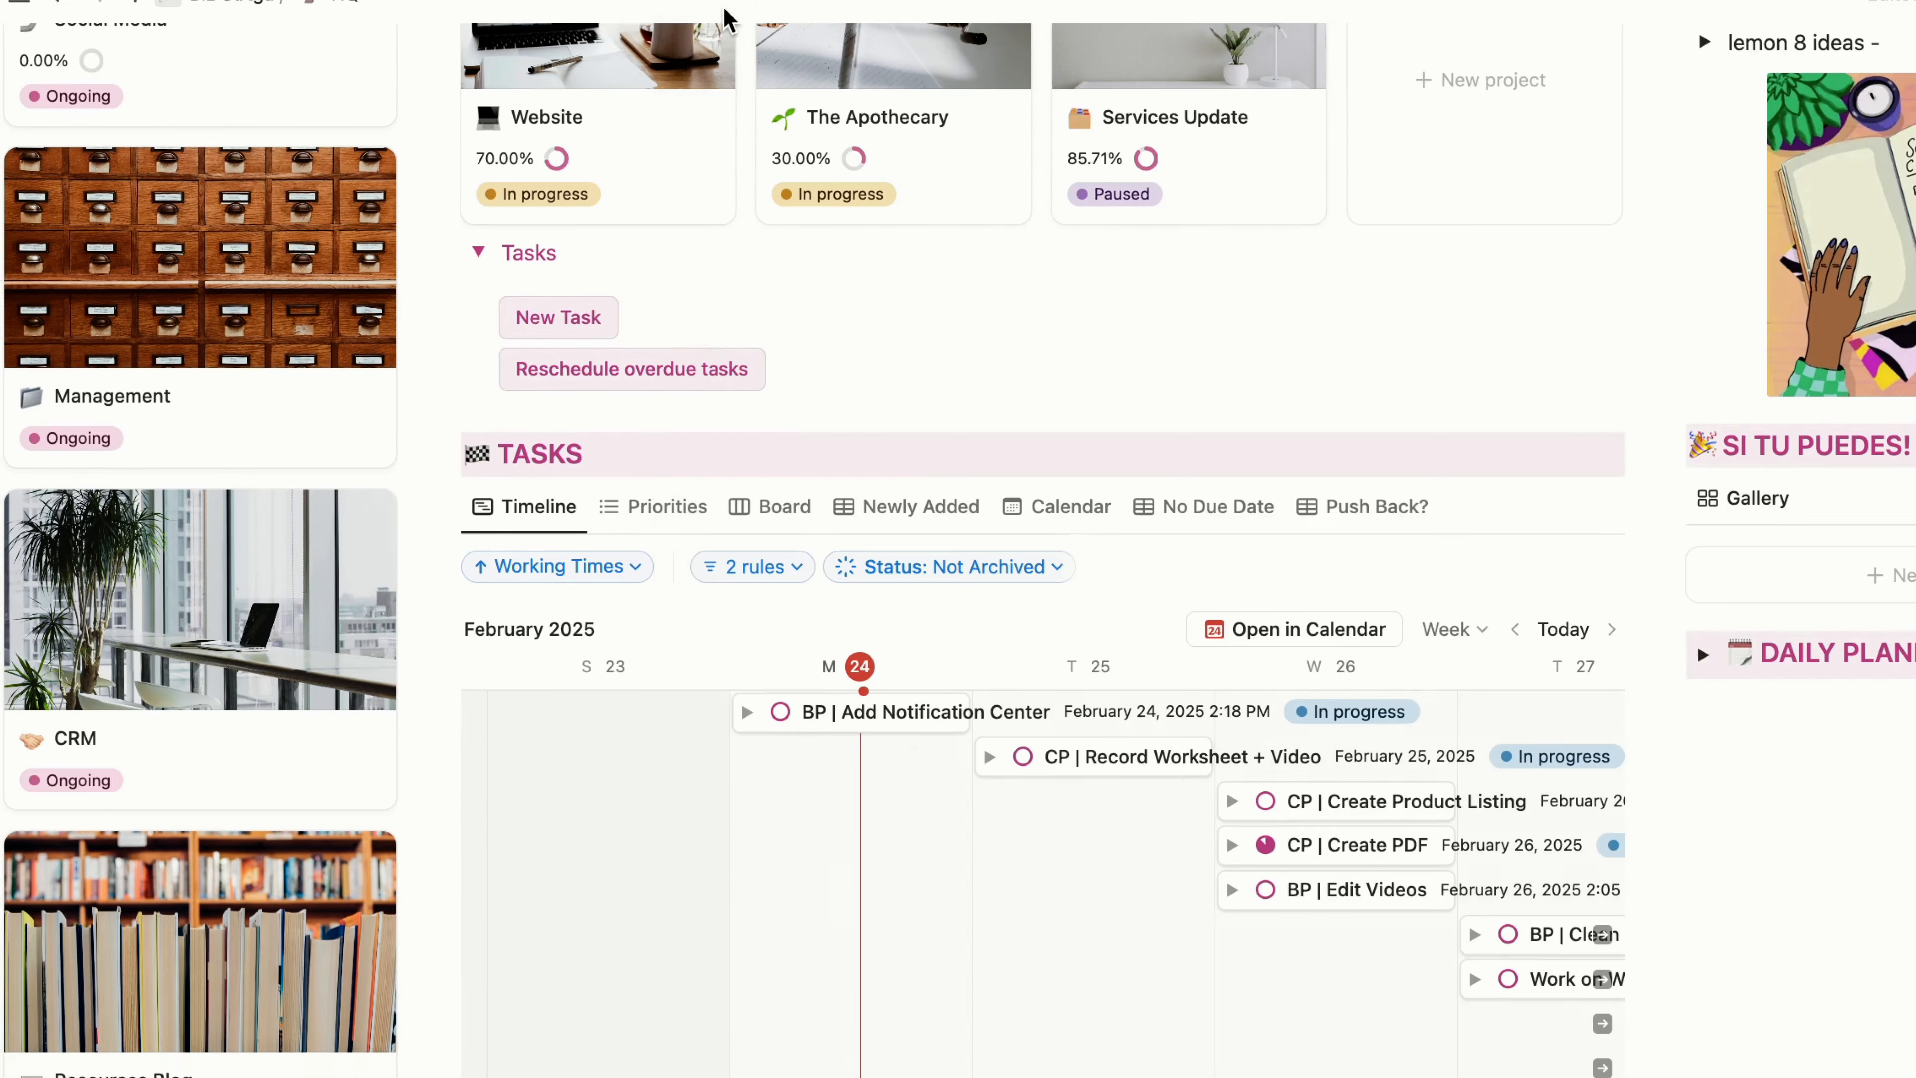
{"action": "left_click", "coordinate": [875, 557]}
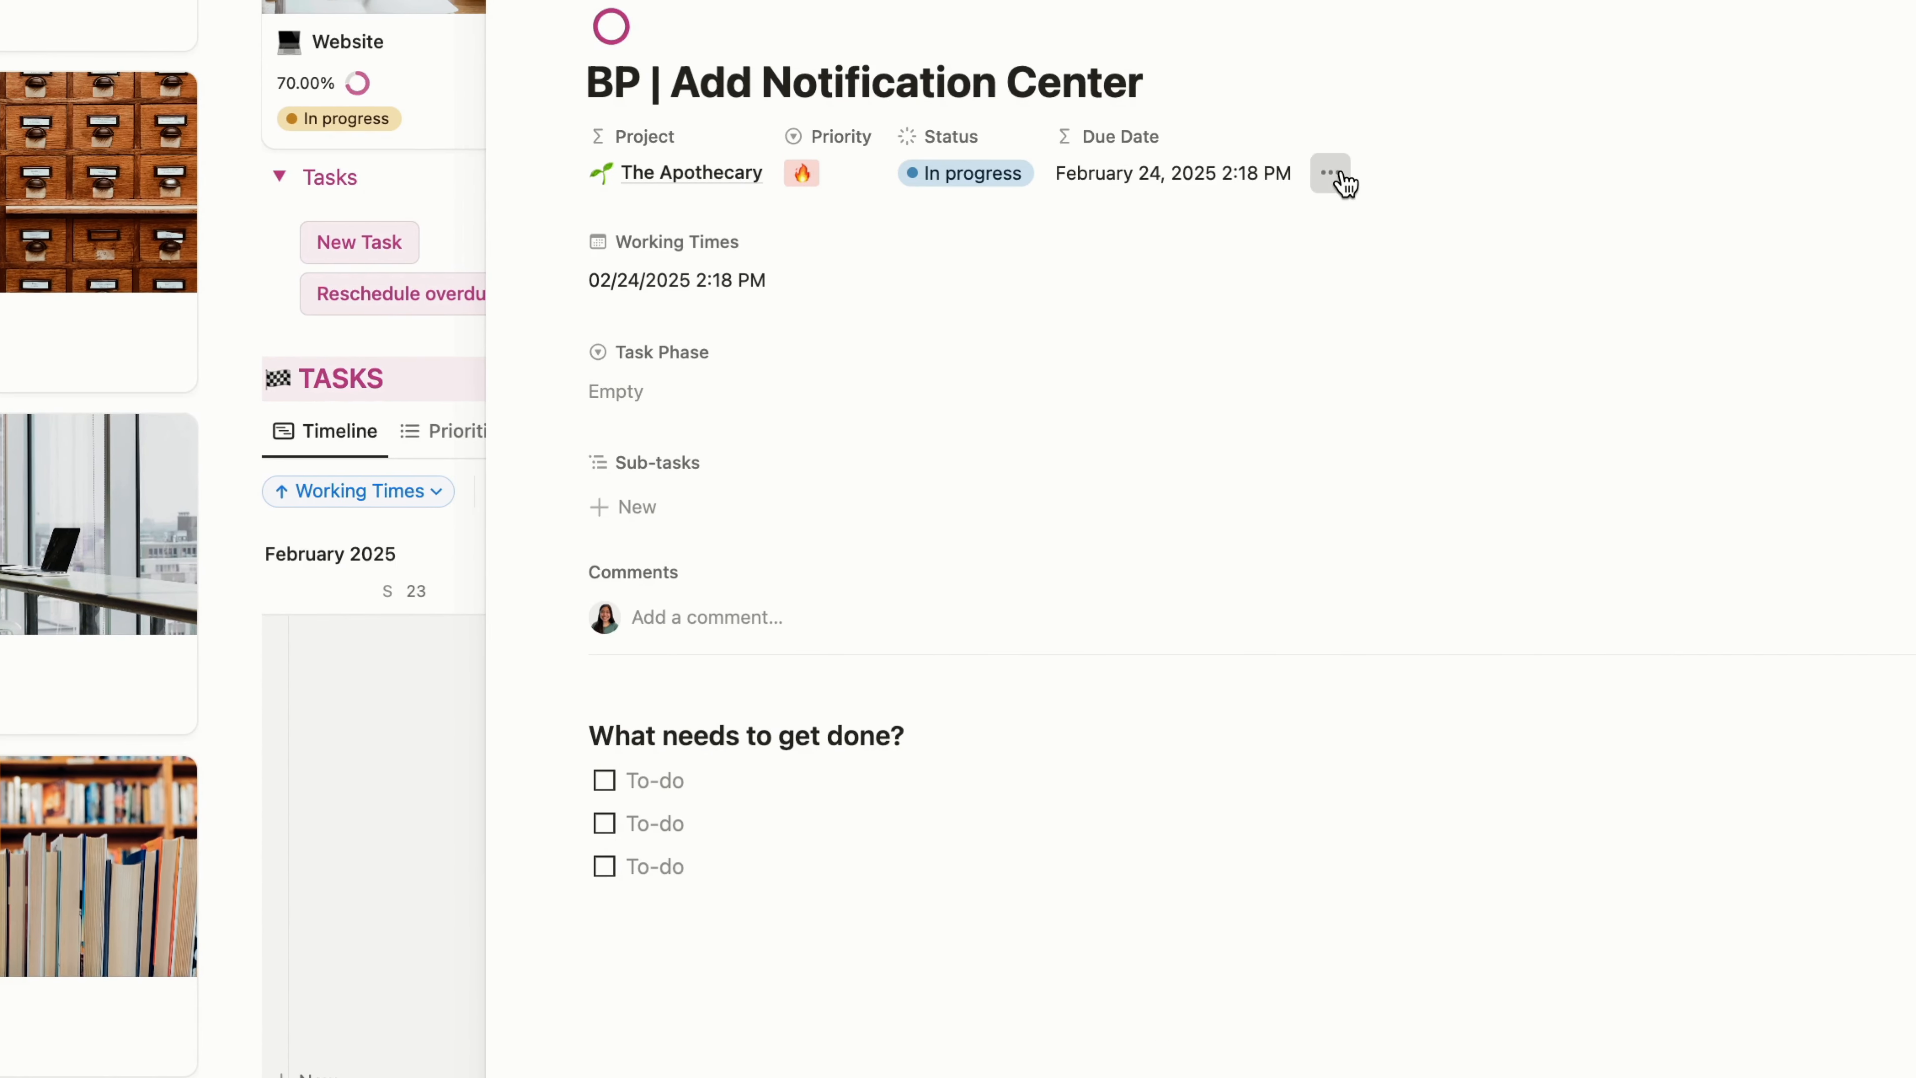
Step: Examine the Working Times formula in the 3 Days button's automation, save it and close the property settings
{"action": "left_click", "coordinate": [1335, 170]}
{"action": "left_click", "coordinate": [1375, 349]}
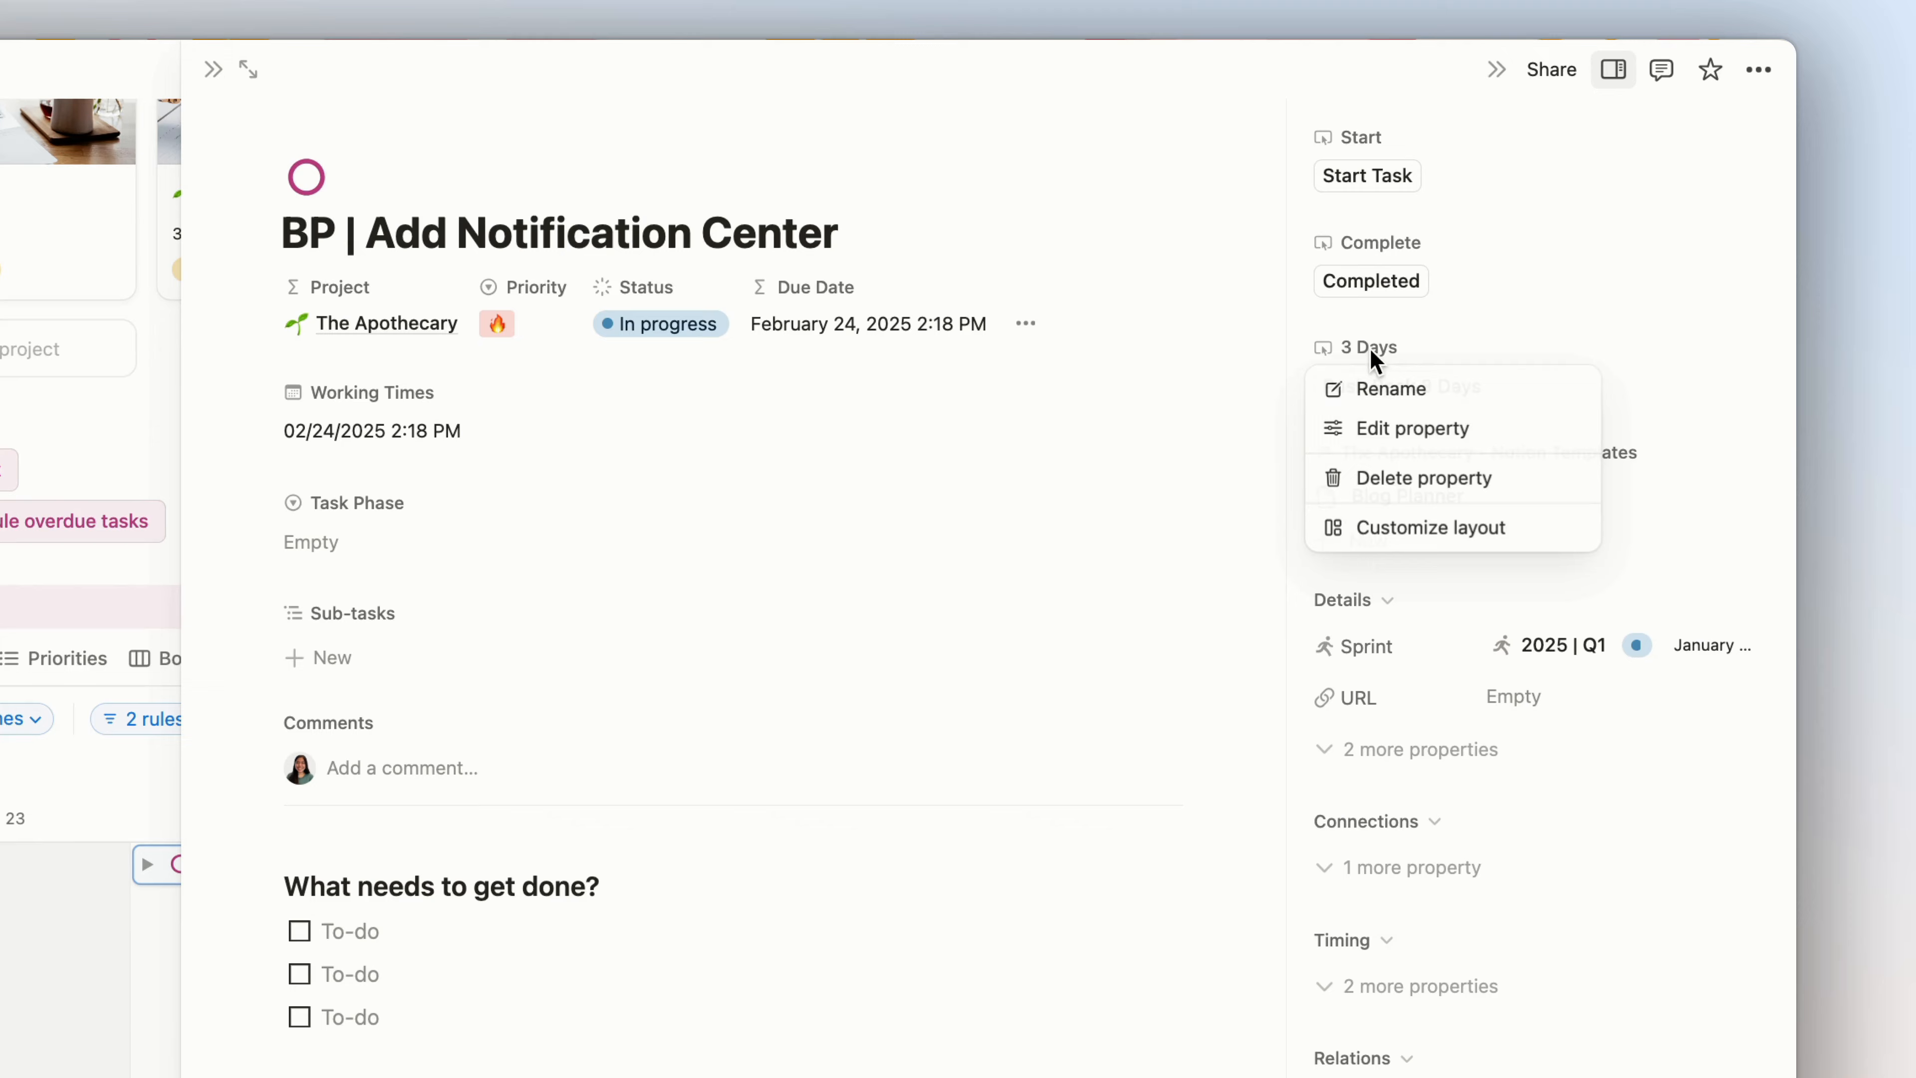
{"action": "left_click", "coordinate": [1371, 428]}
{"action": "left_click", "coordinate": [1388, 494]}
{"action": "left_click", "coordinate": [664, 612]}
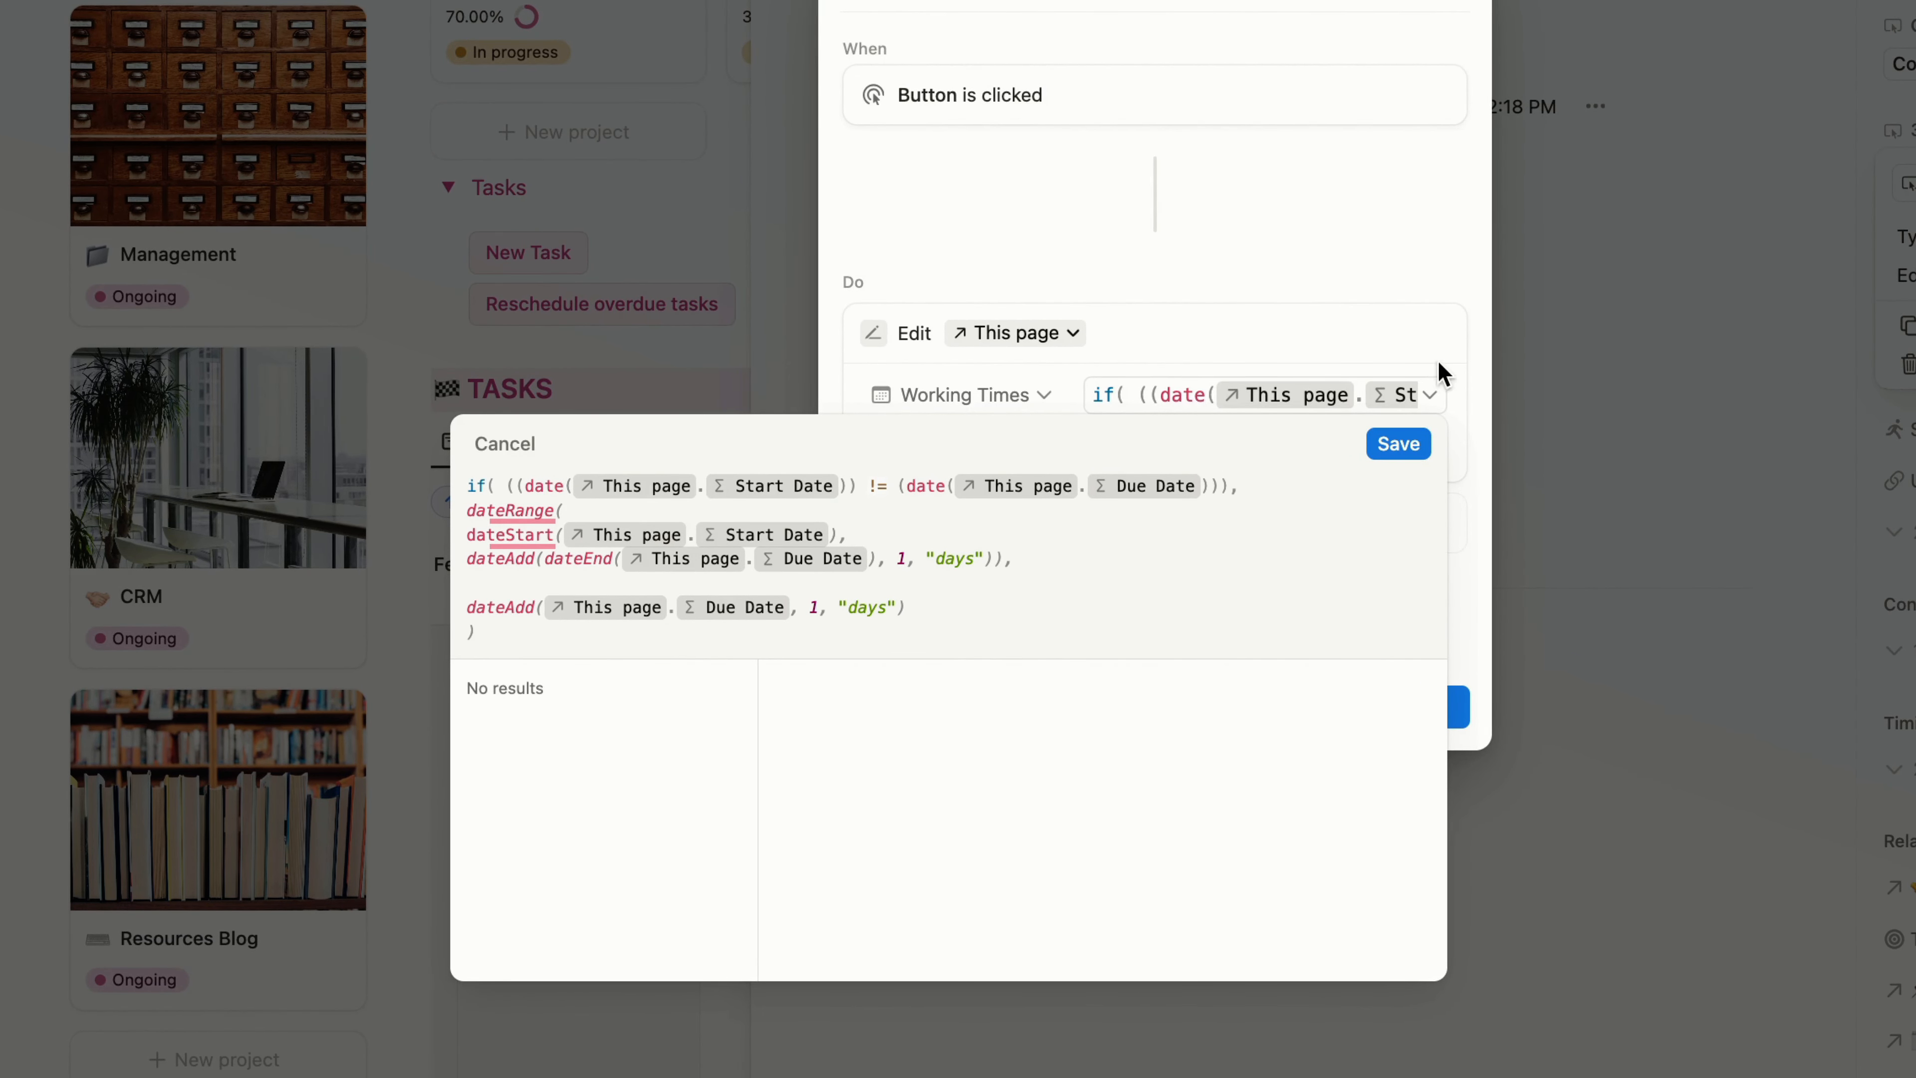
{"action": "left_click", "coordinate": [1397, 448]}
{"action": "left_click", "coordinate": [1154, 707]}
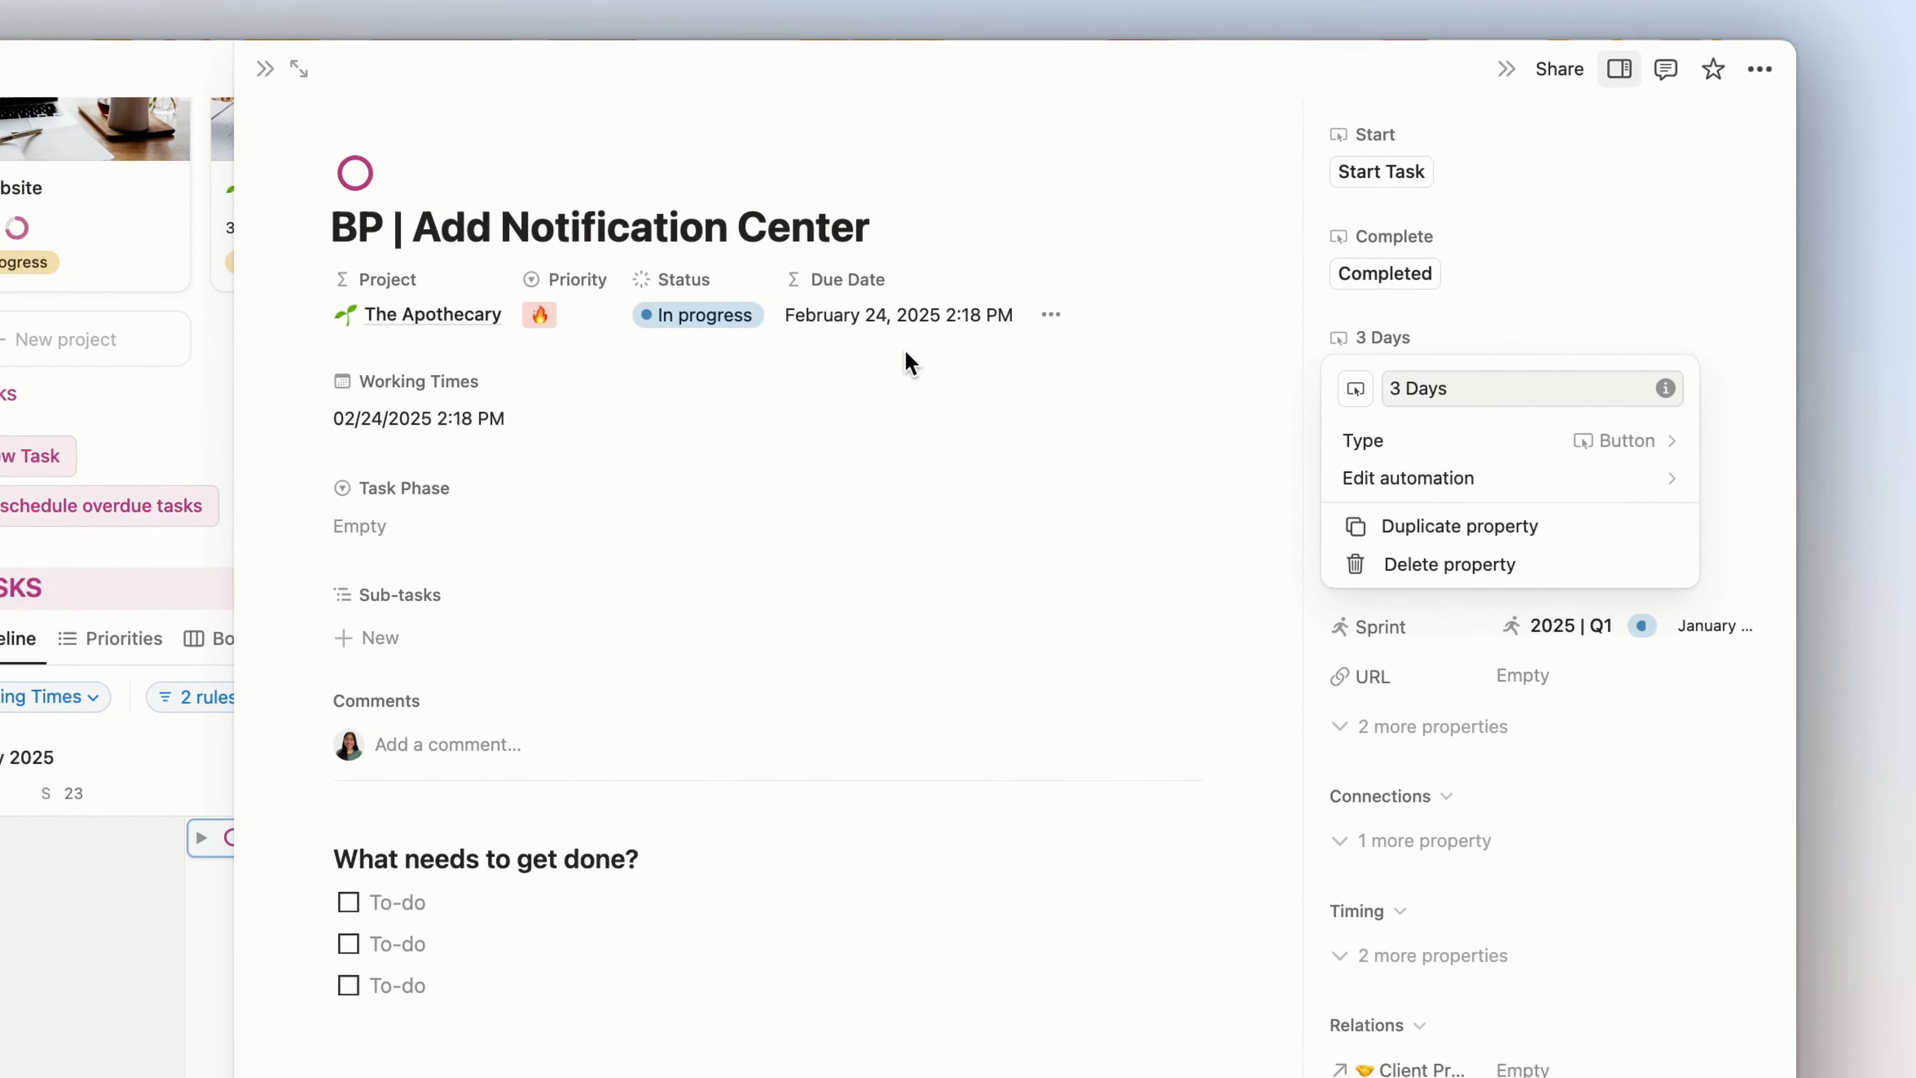
{"action": "left_click", "coordinate": [1137, 223]}
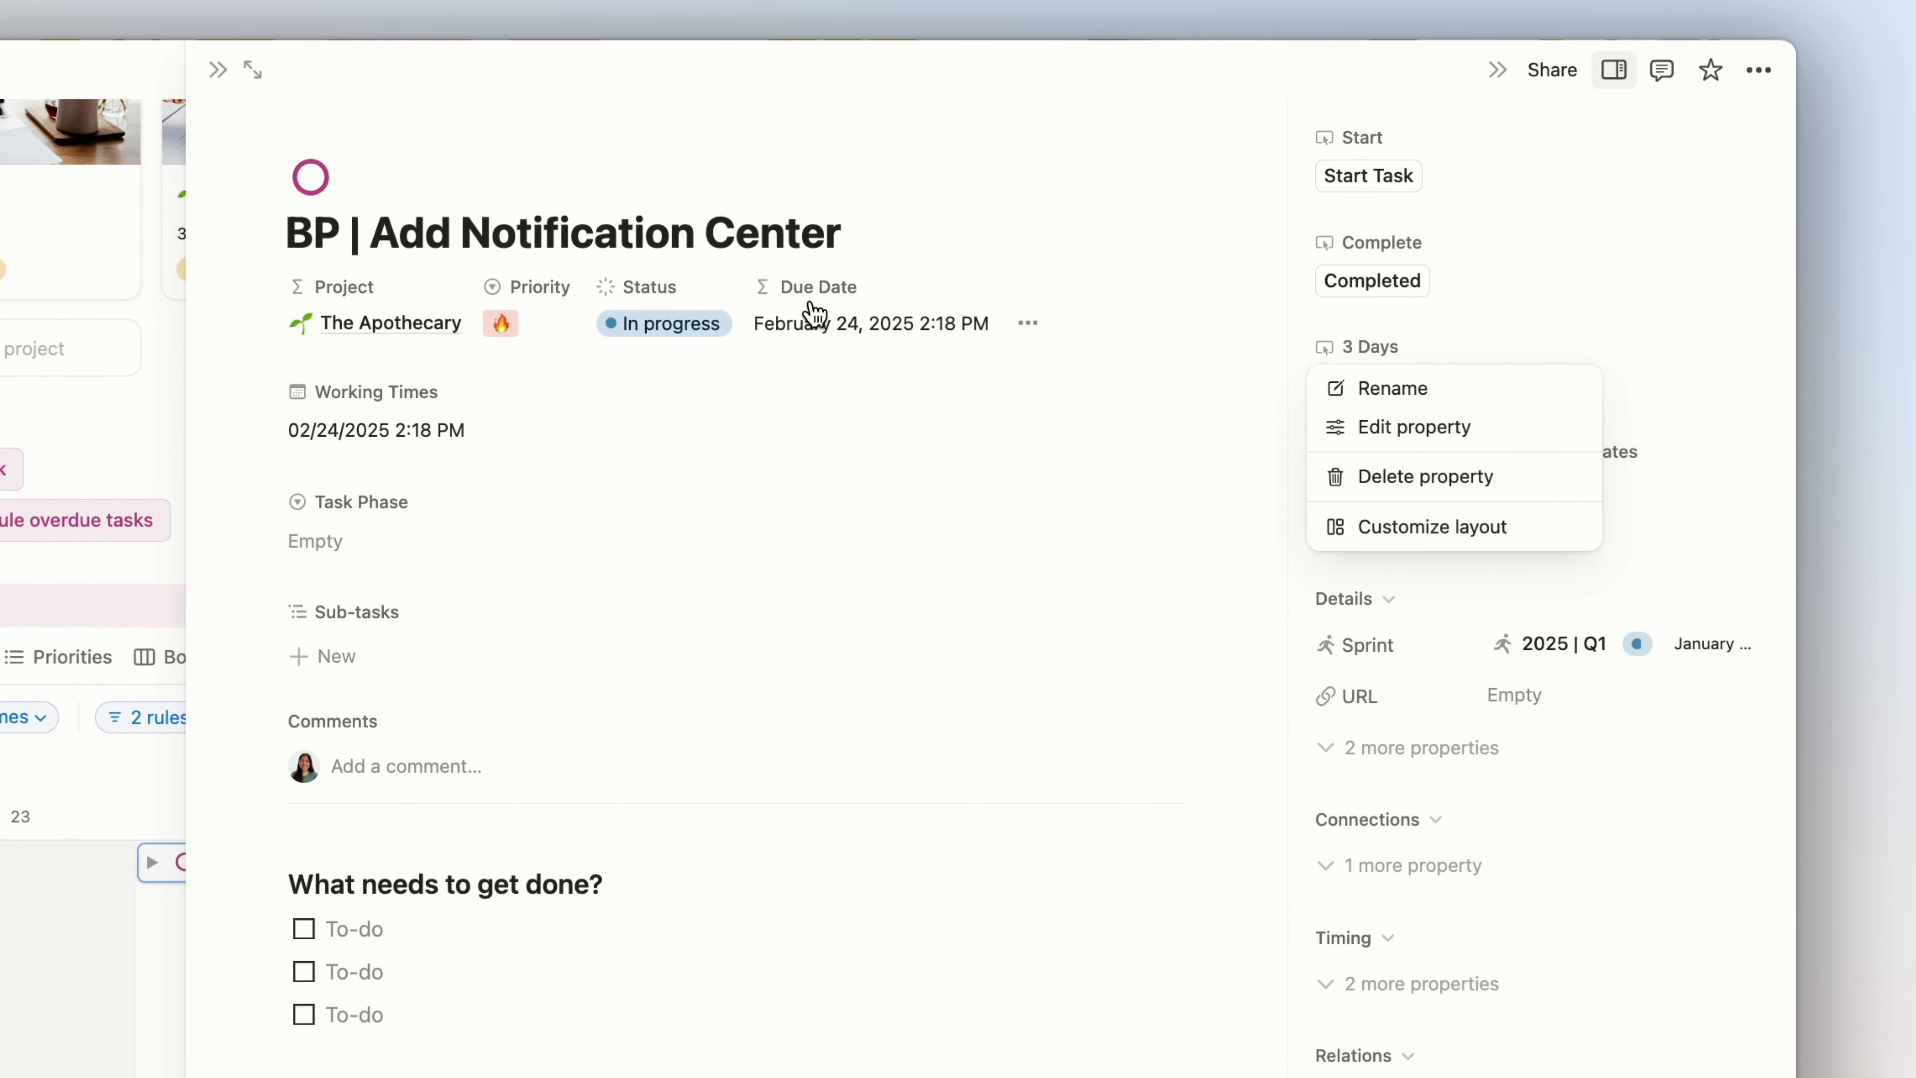
{"action": "left_click", "coordinate": [1134, 230]}
Step: Review the formula behind the task's Due Date property, close the formula editor and return to the HQ page
{"action": "left_click", "coordinate": [1133, 231]}
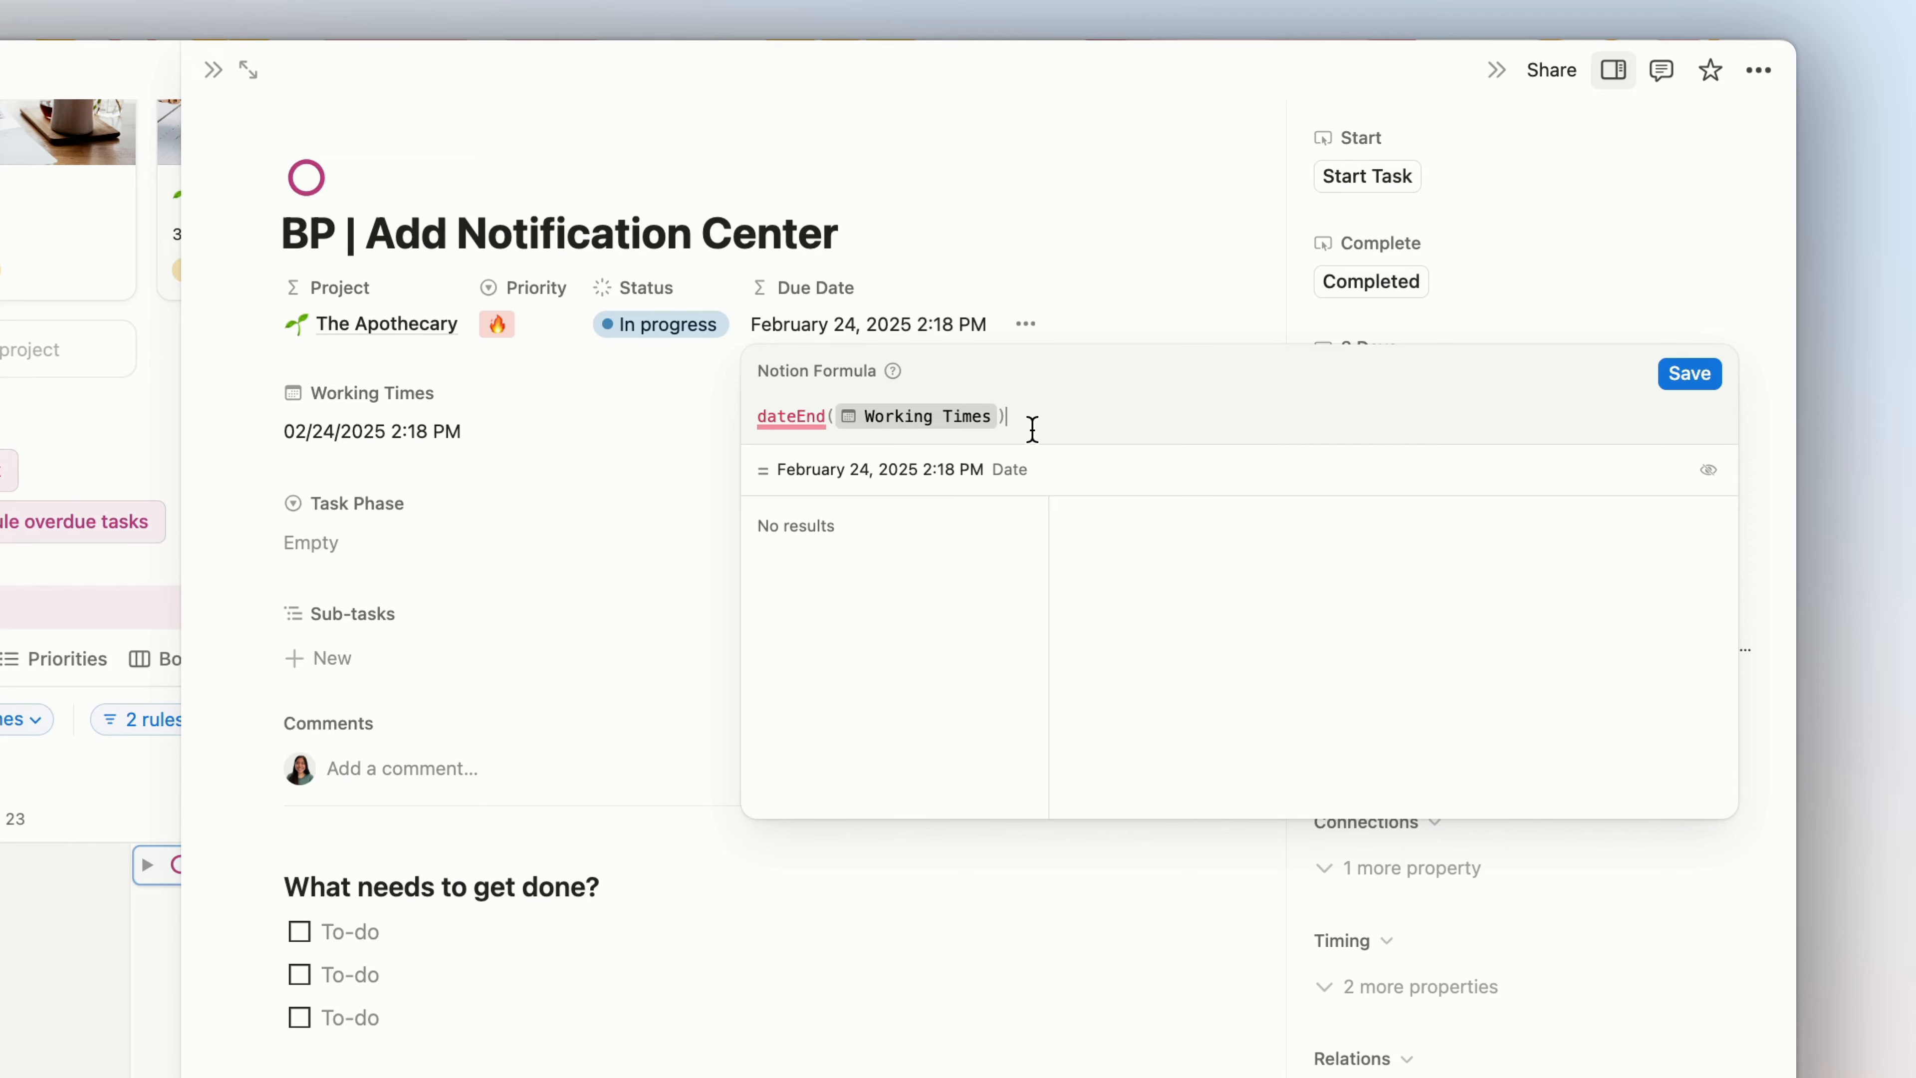
{"action": "left_click", "coordinate": [1014, 1070]}
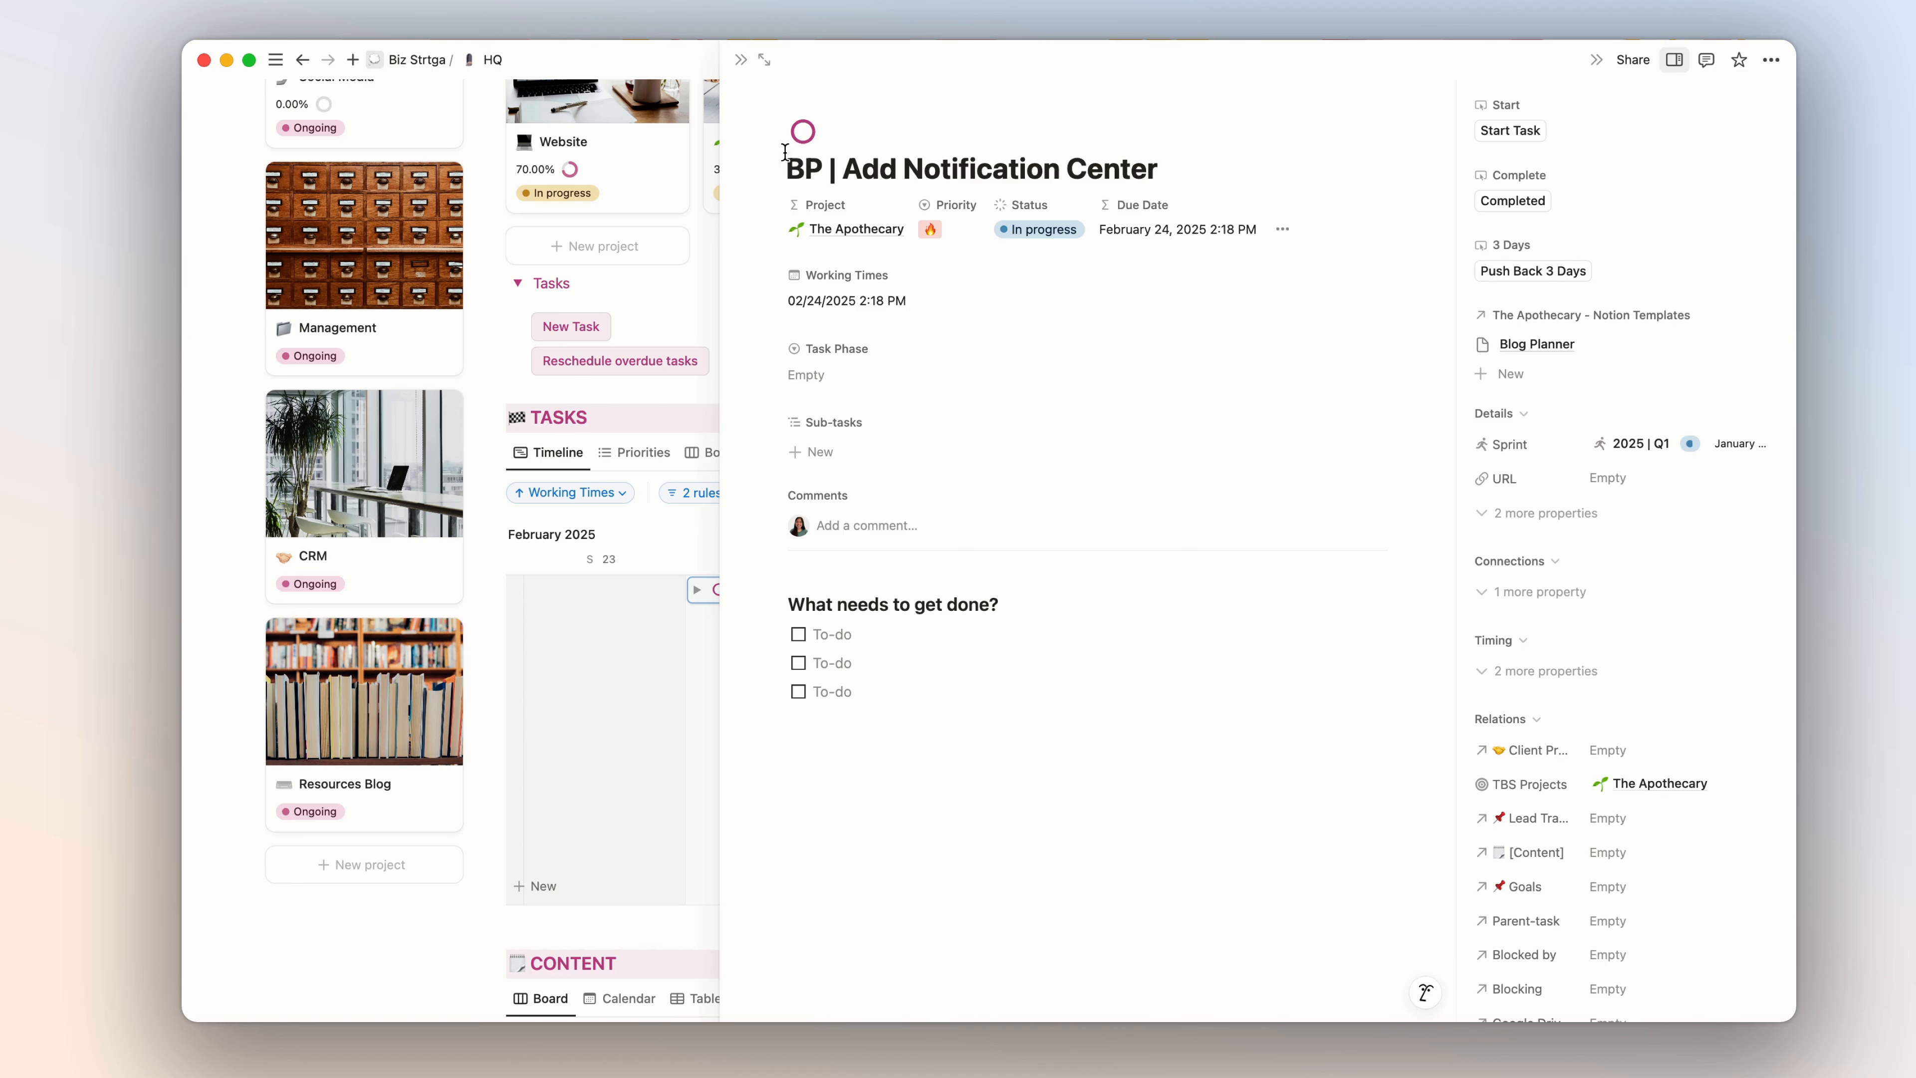
{"action": "left_click", "coordinate": [739, 67]}
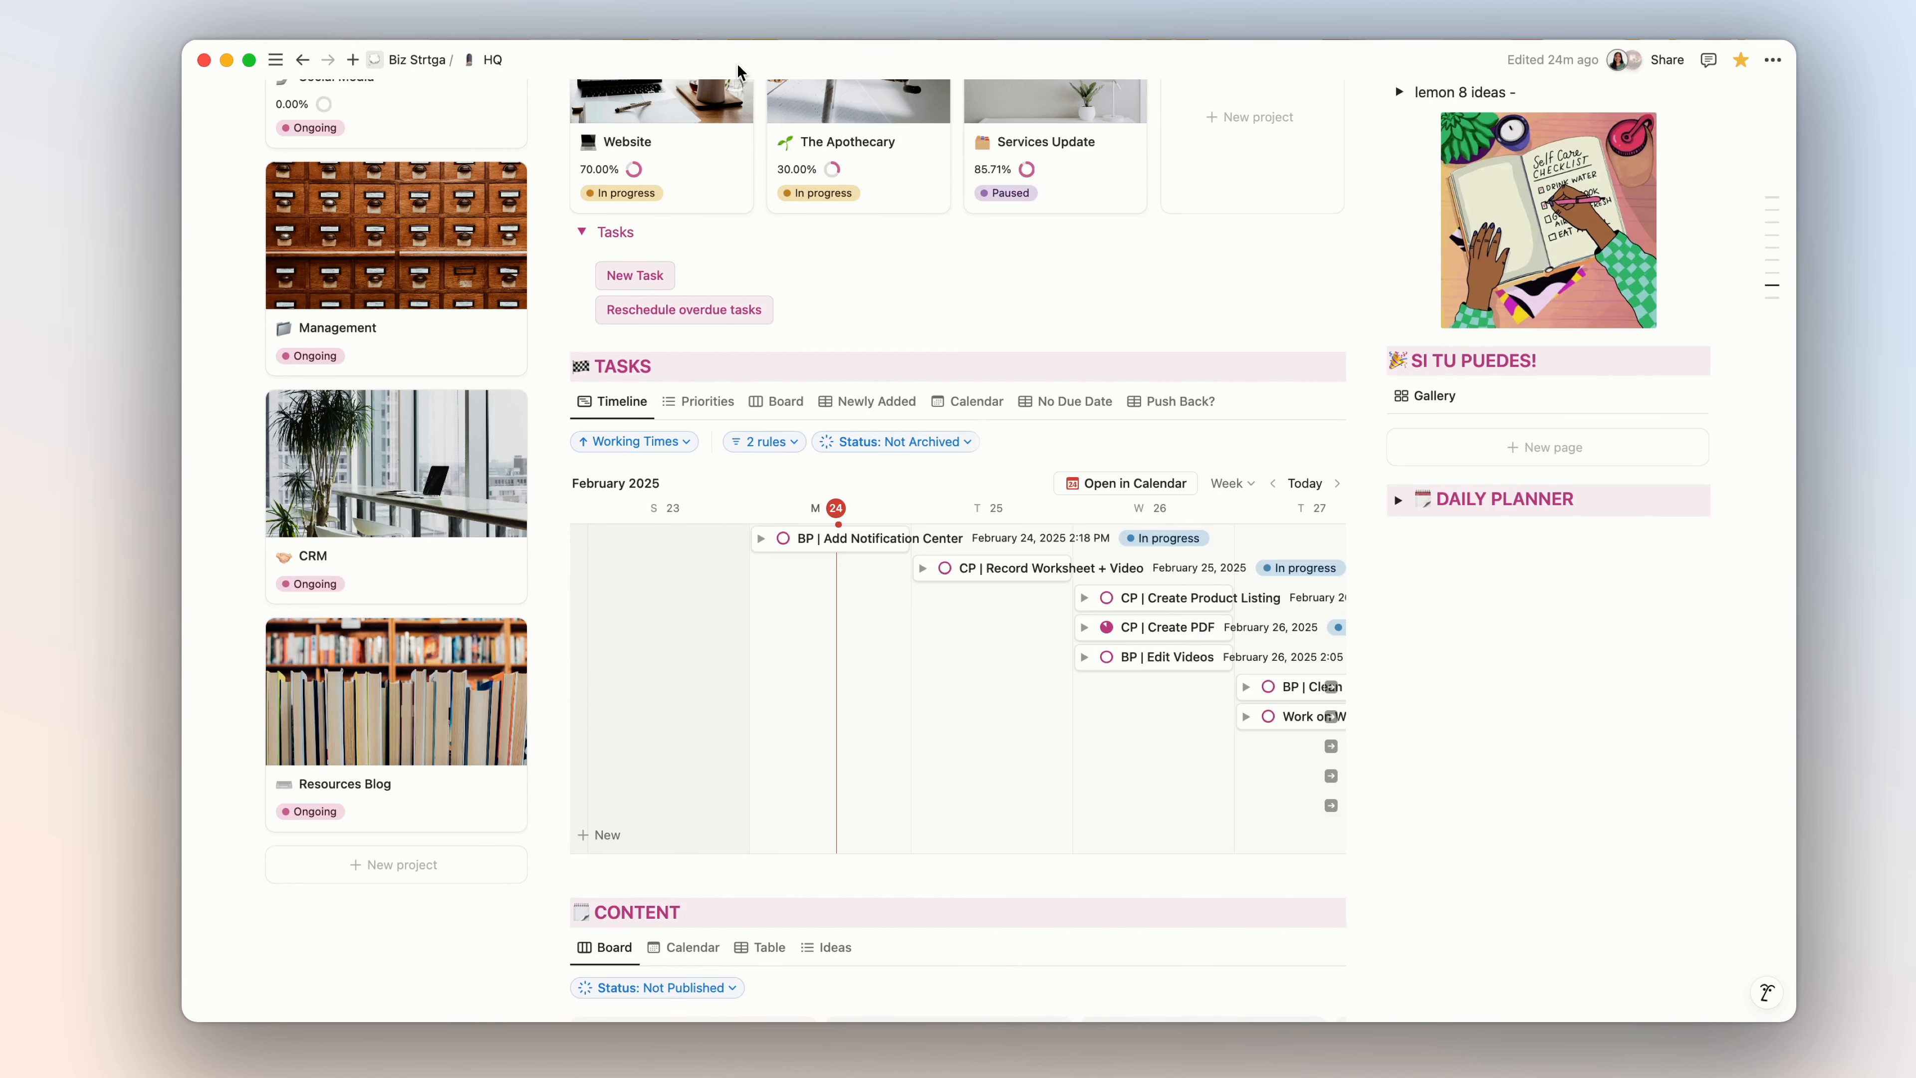